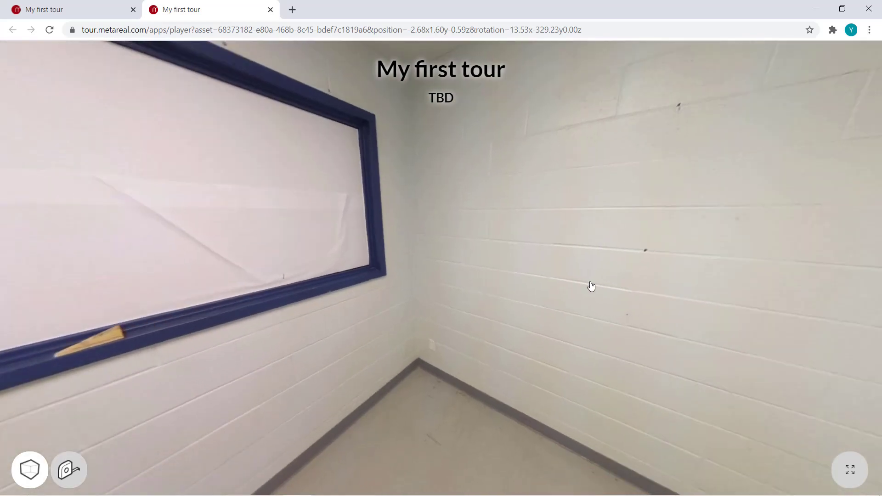
- Look around the published tour and move between viewpoints toward the blue door and whiteboard
drag(589, 288, 276, 288)
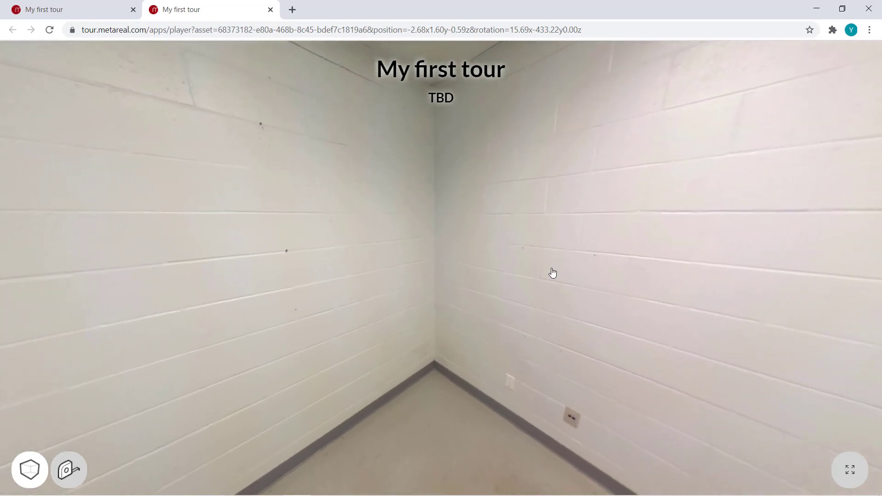
drag(551, 274, 328, 260)
drag(601, 247, 300, 242)
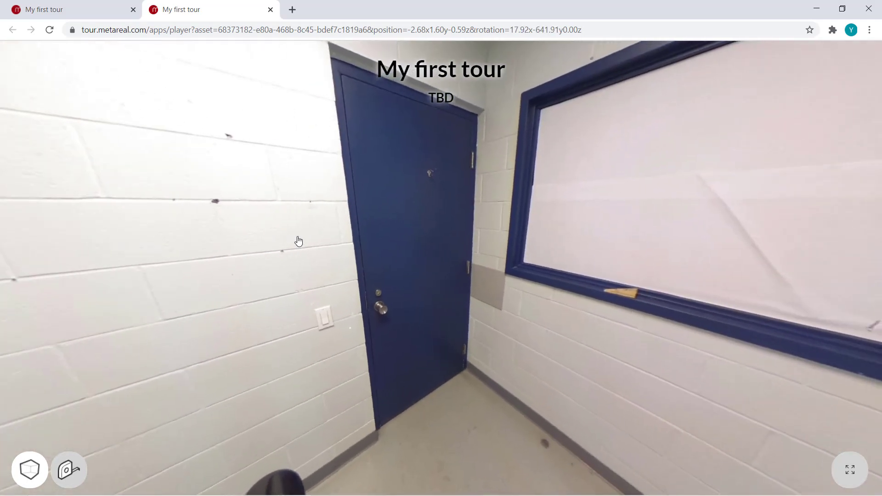
click(454, 210)
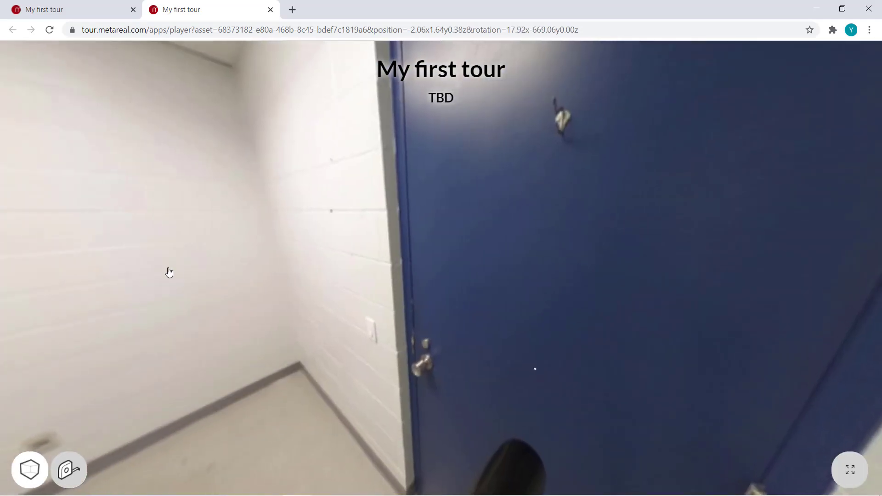
drag(167, 272, 461, 266)
click(283, 233)
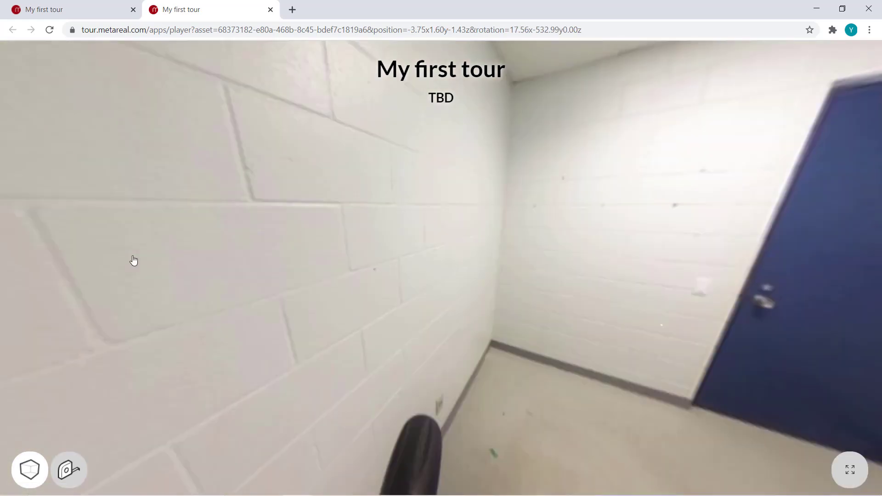
drag(134, 261, 390, 225)
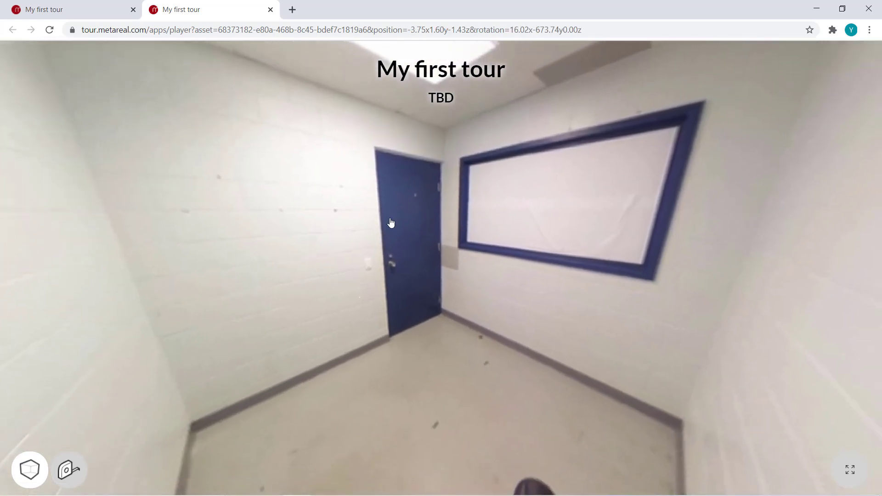
click(410, 265)
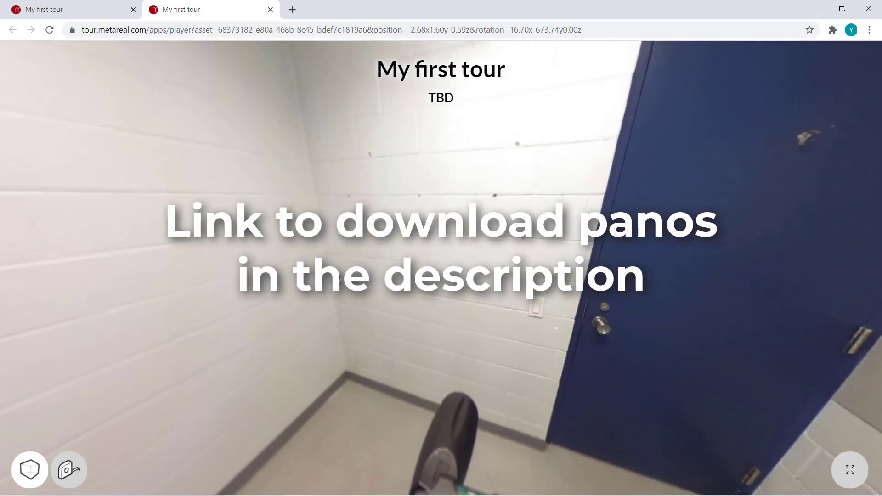
drag(340, 280, 293, 309)
- Check the top-down floor plan, return to the panorama, then go to the My first tour dashboard
click(20, 474)
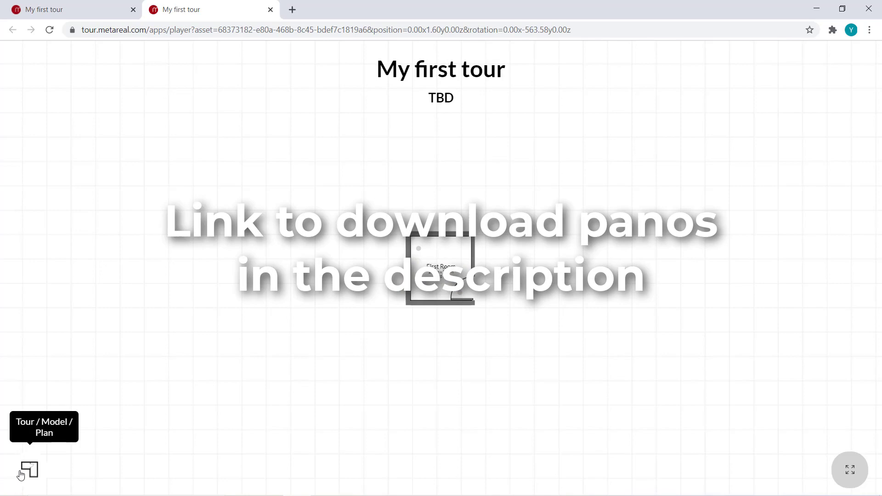
click(20, 474)
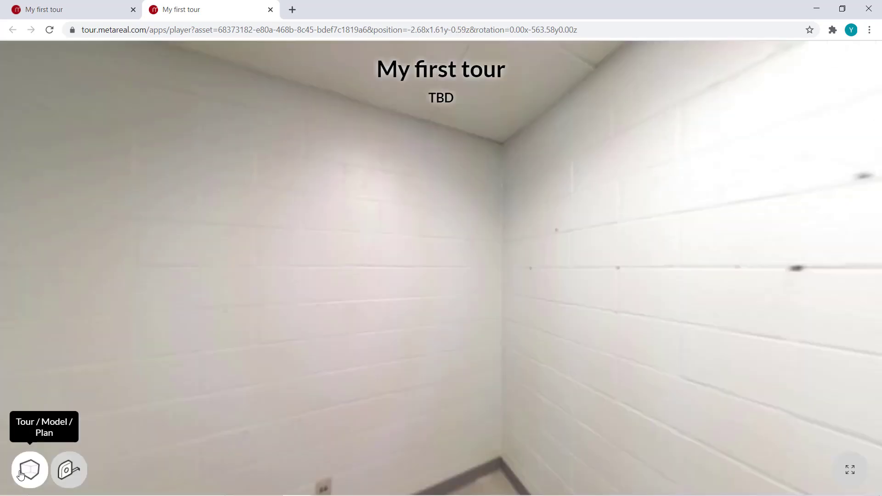
drag(375, 295, 427, 233)
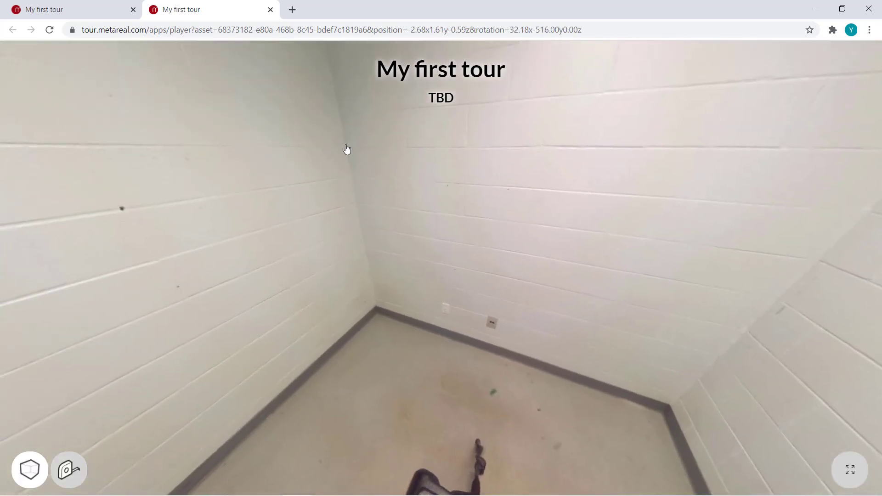
click(94, 8)
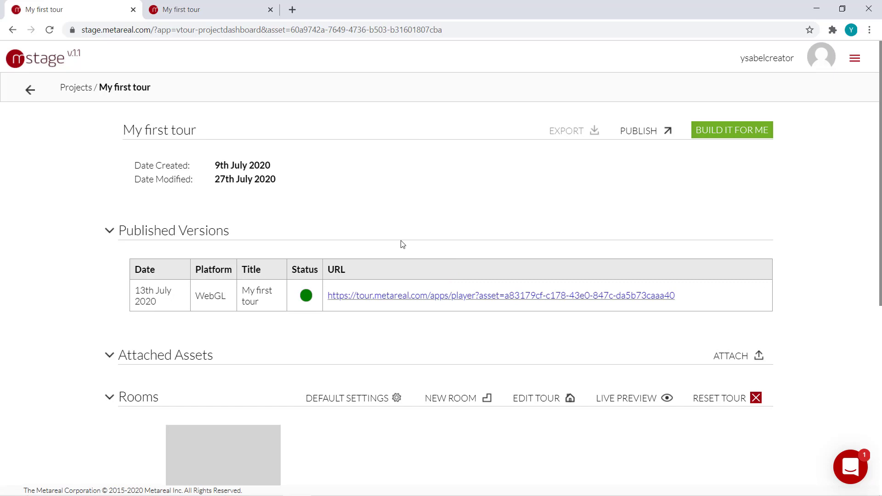
- Upload 2_pano and 3_pano from local files into the project's Source Images
scroll(403, 244, down, 6)
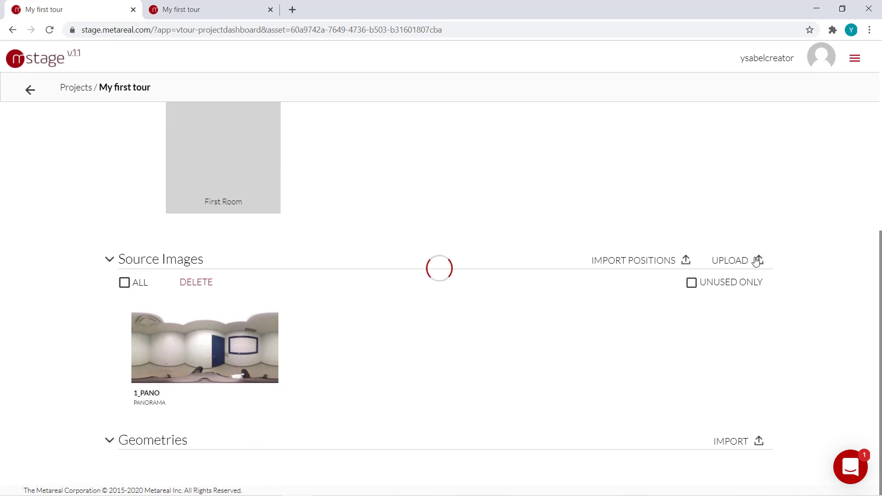
click(756, 261)
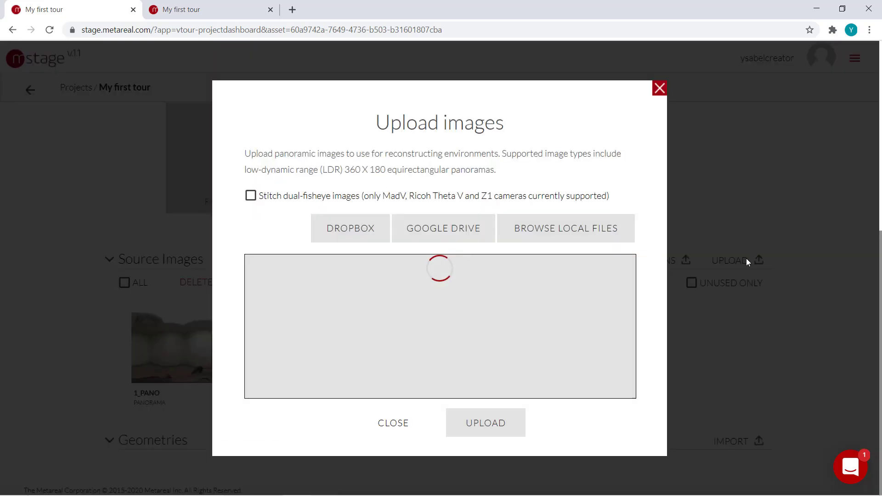
click(592, 229)
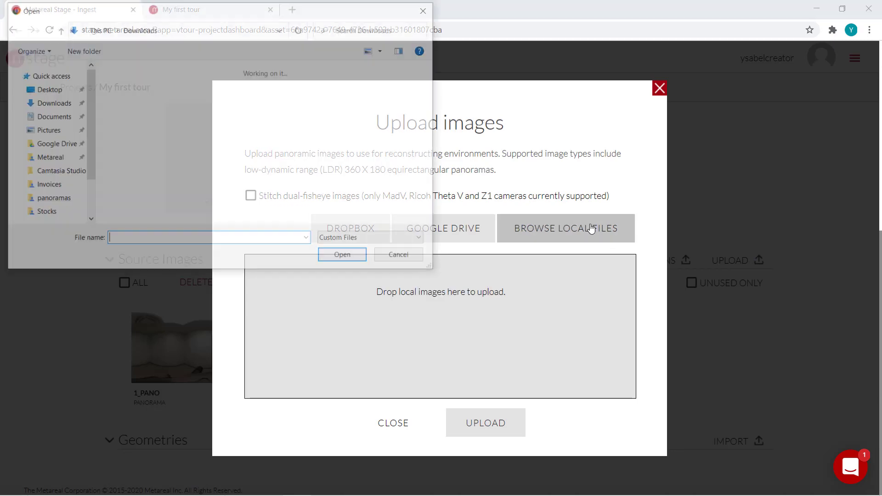
drag(279, 158, 147, 120)
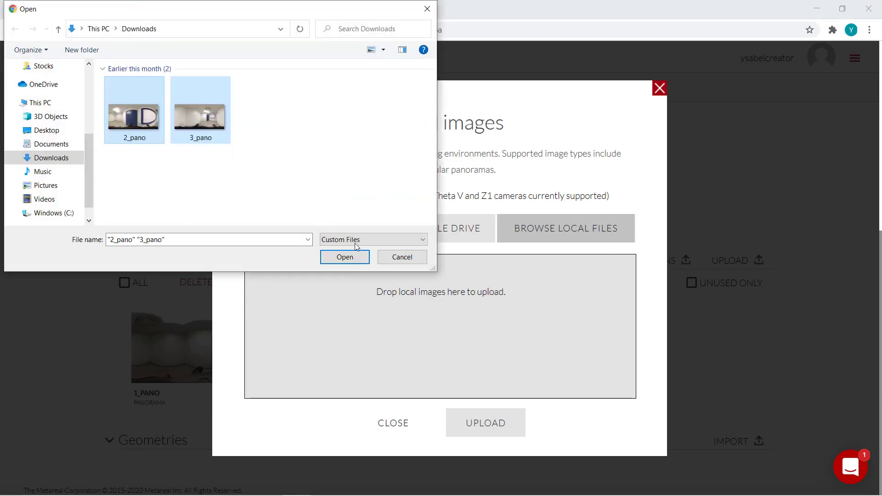
click(345, 257)
click(498, 435)
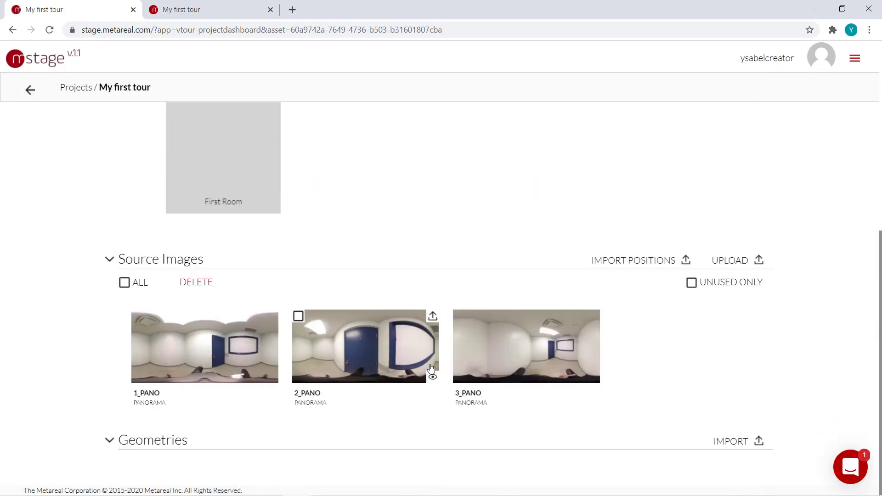
mouse_move(530, 360)
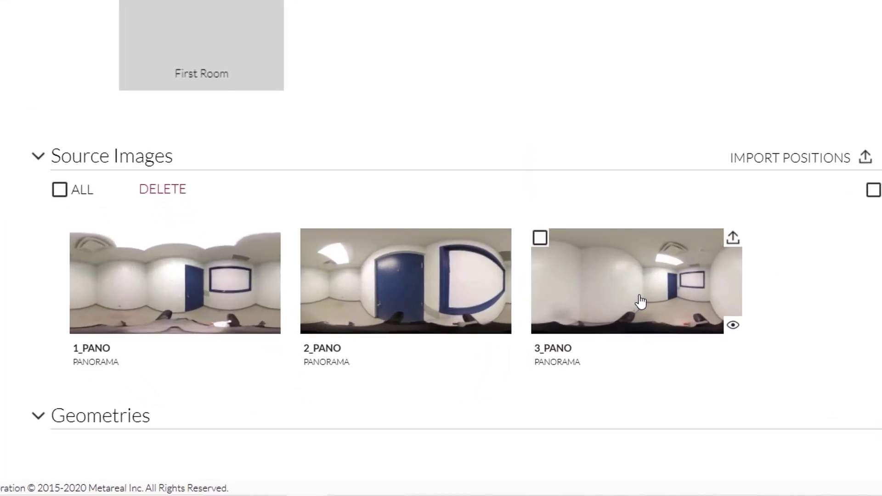
mouse_move(503, 329)
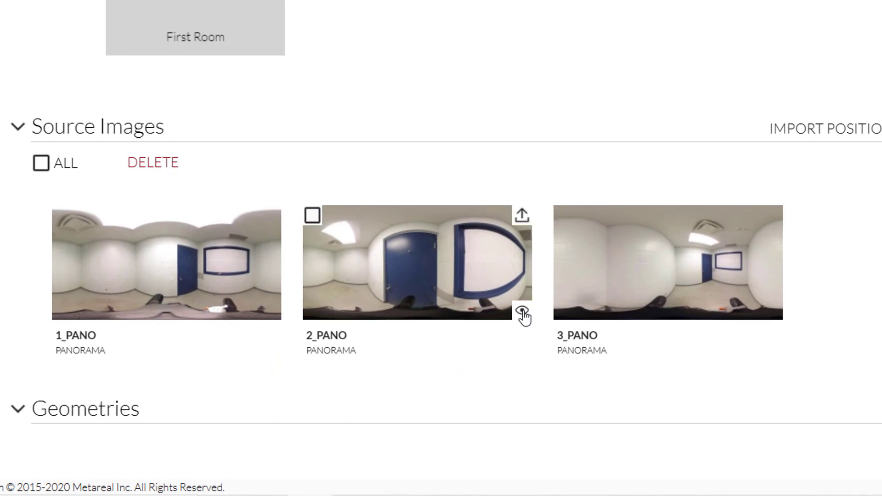
click(523, 312)
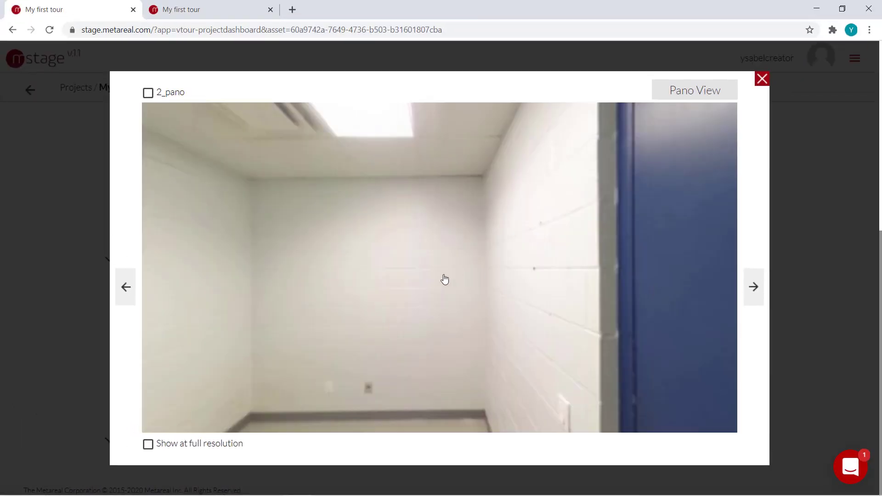
drag(444, 279, 500, 223)
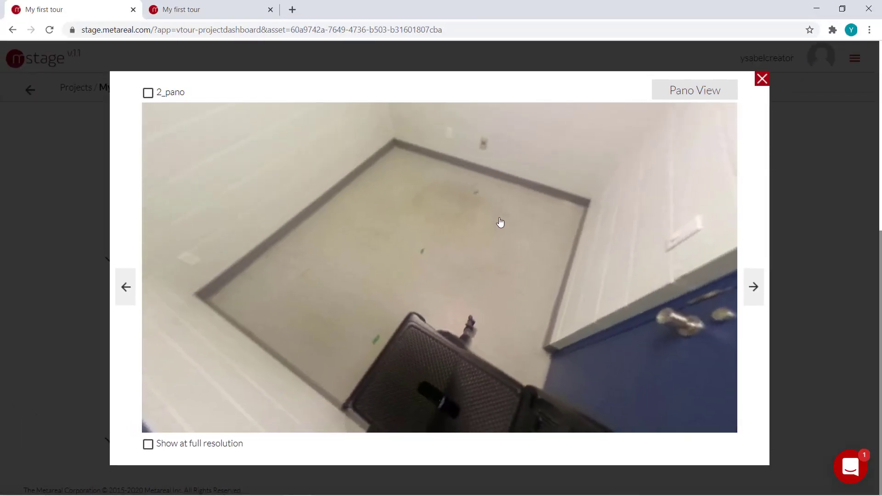
click(123, 287)
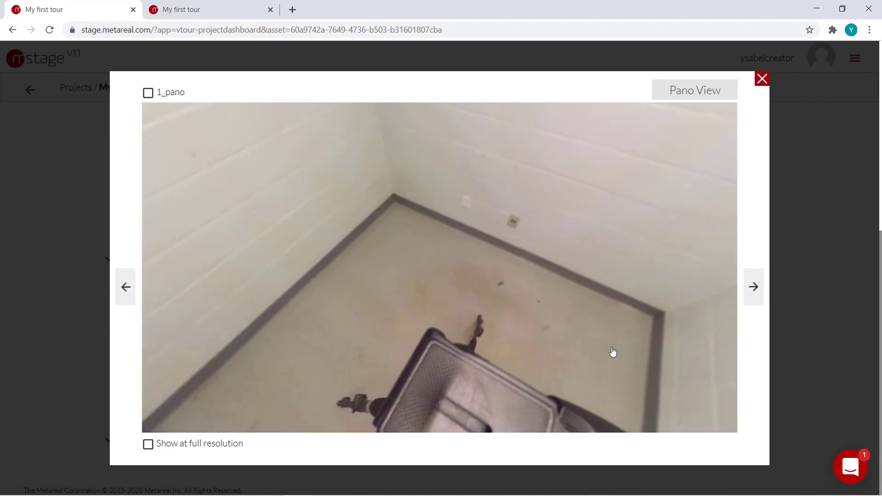
drag(614, 352, 464, 320)
drag(533, 254, 192, 327)
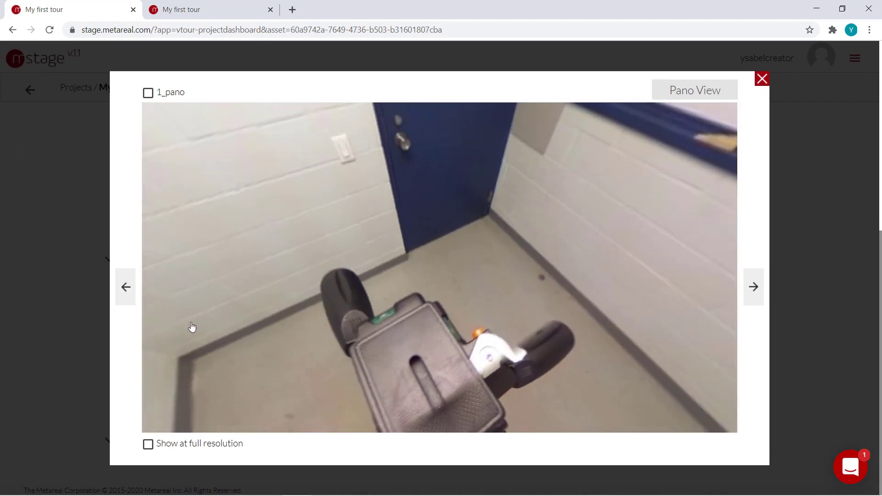
drag(577, 308, 447, 322)
click(754, 287)
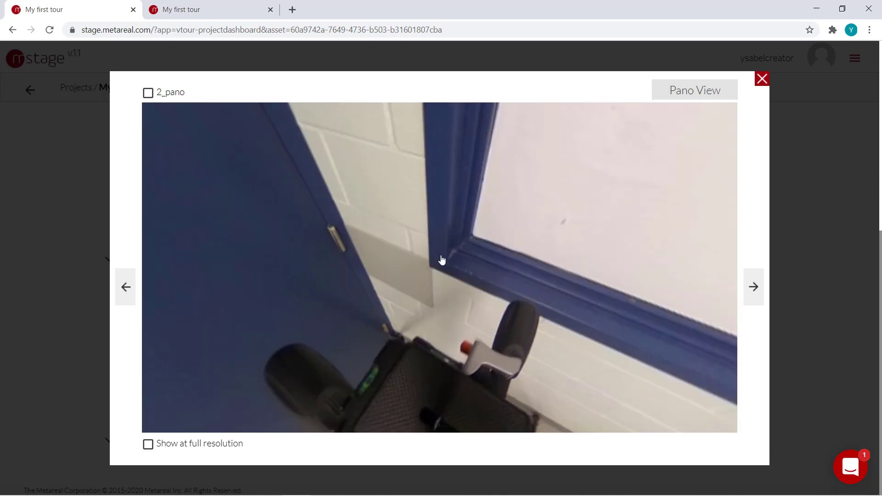
drag(442, 261, 496, 268)
click(763, 287)
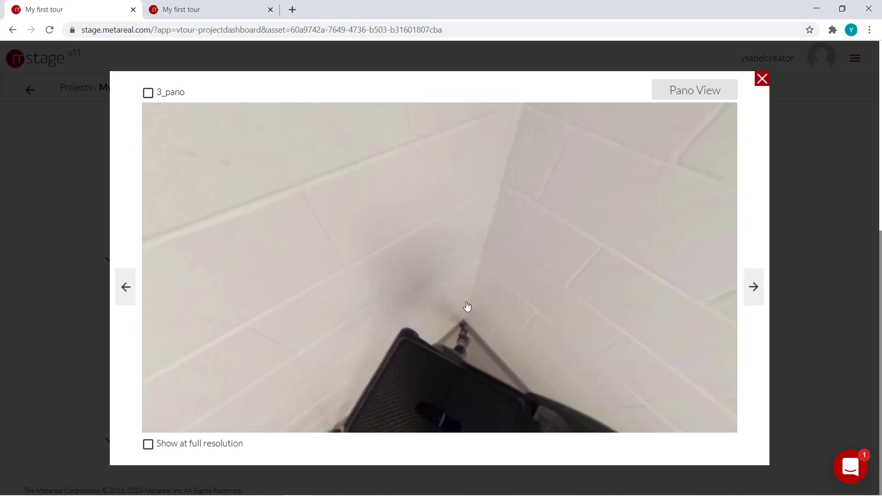
drag(467, 306, 201, 270)
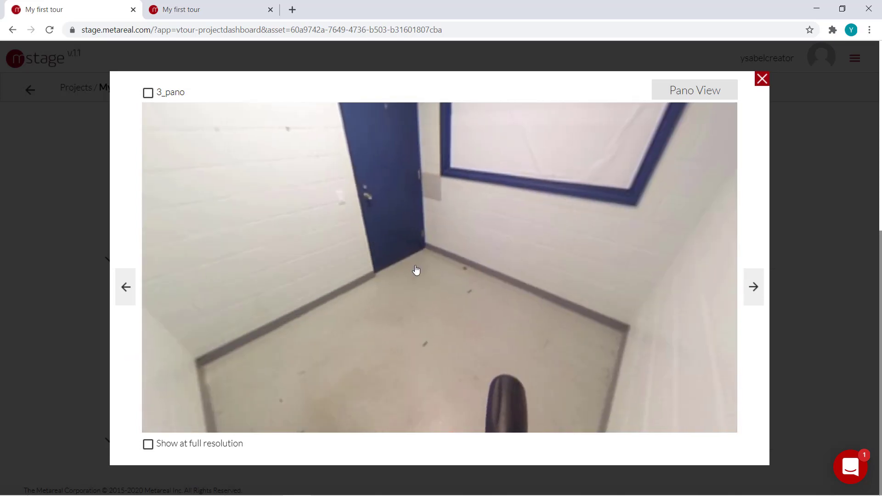
click(763, 79)
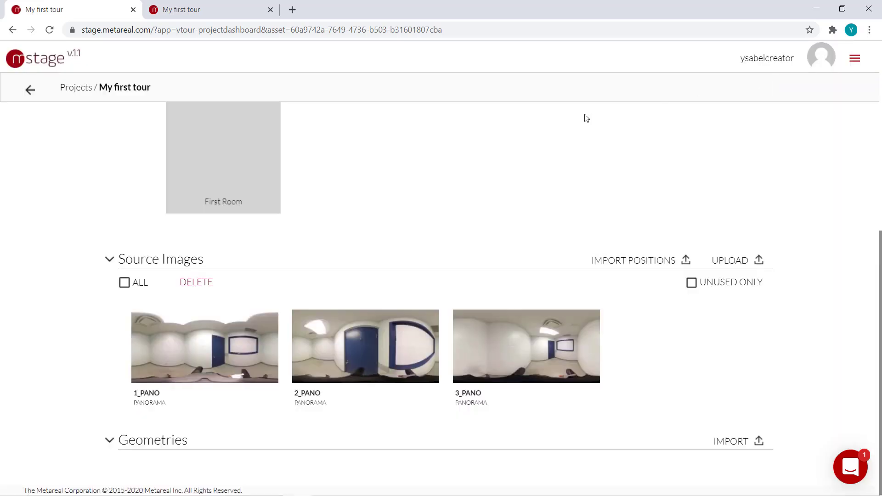
- Open First Room and add 2_PANO and 3_PANO to it
mouse_move(235, 158)
click(234, 159)
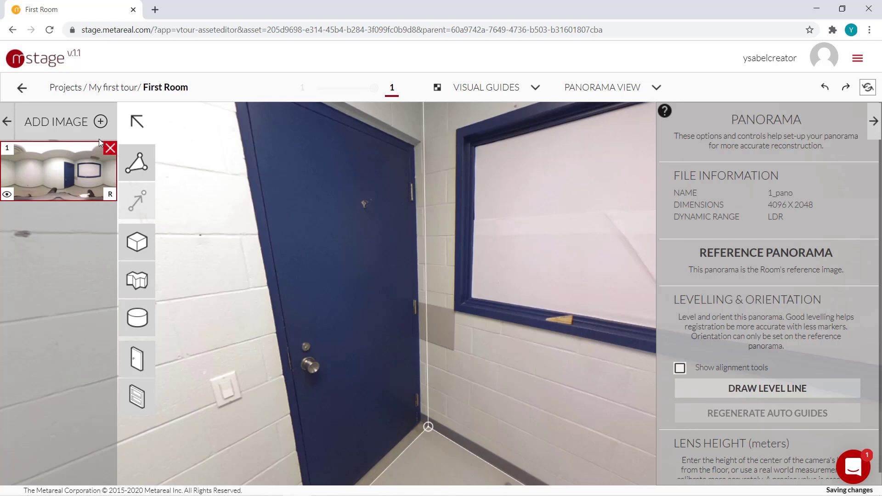
click(86, 128)
click(184, 185)
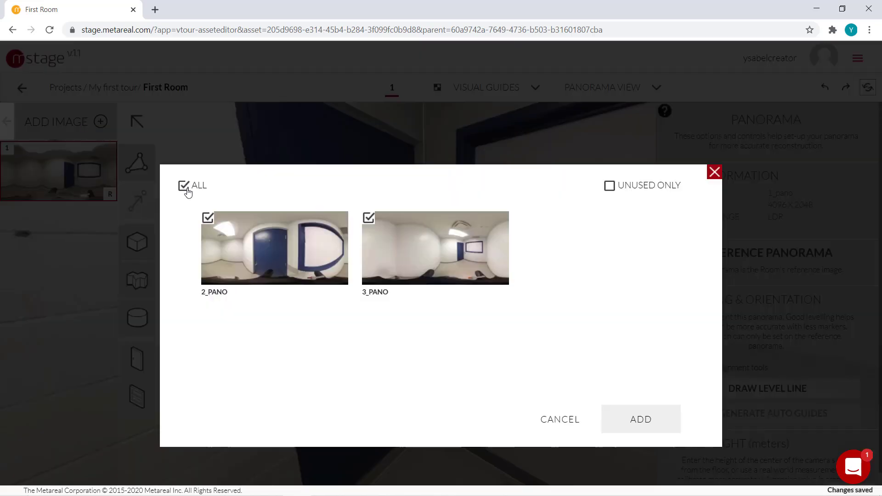
click(675, 423)
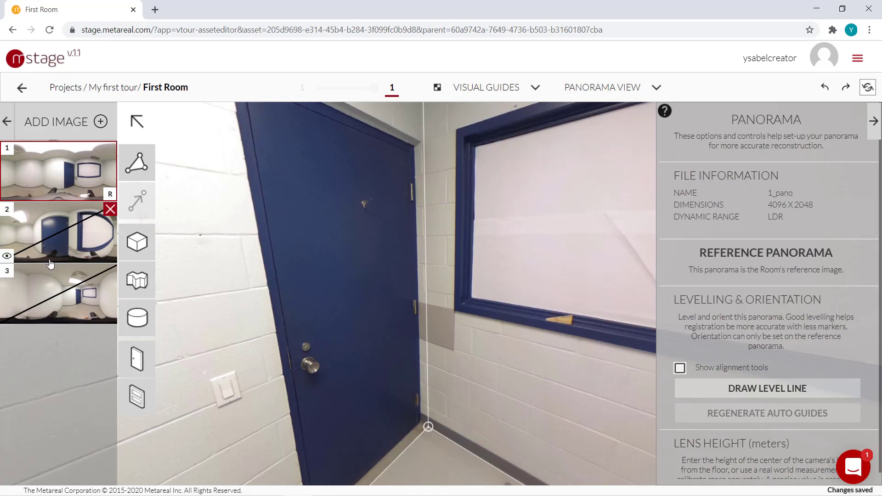
- Preview panoramas 2, 3 and reference 1, ending with panorama 2 open and its guides visible
click(49, 255)
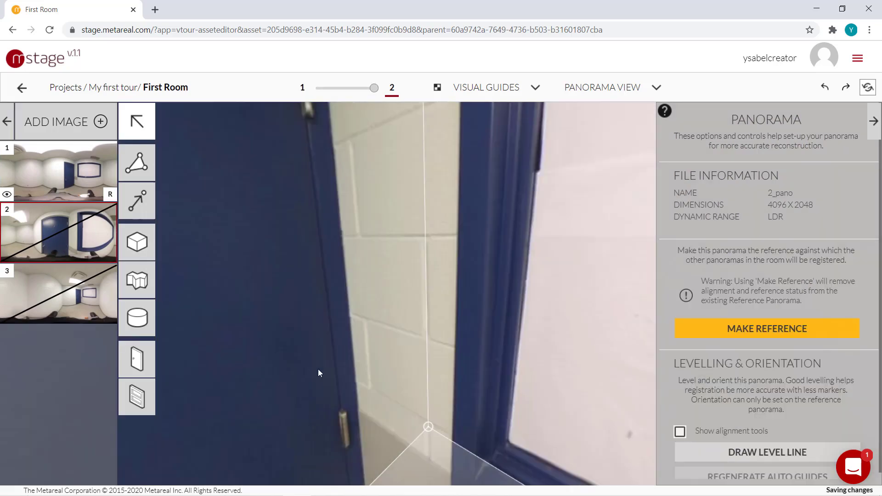
click(52, 303)
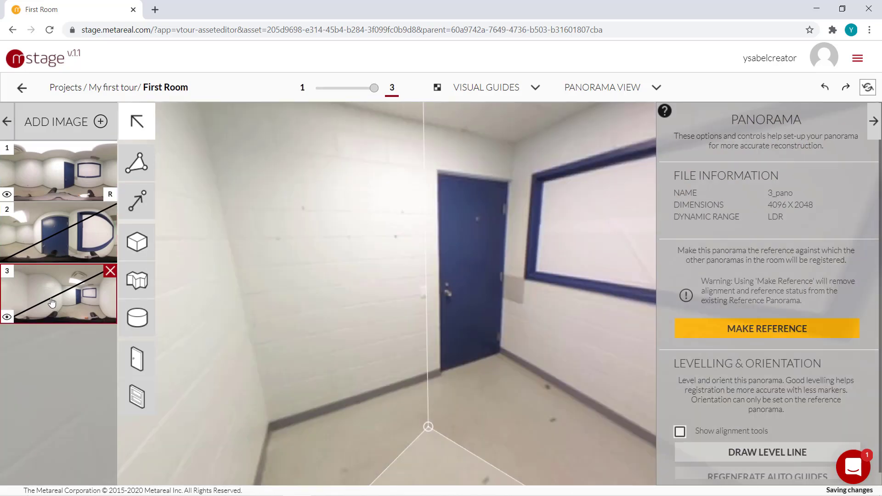
drag(423, 384, 317, 214)
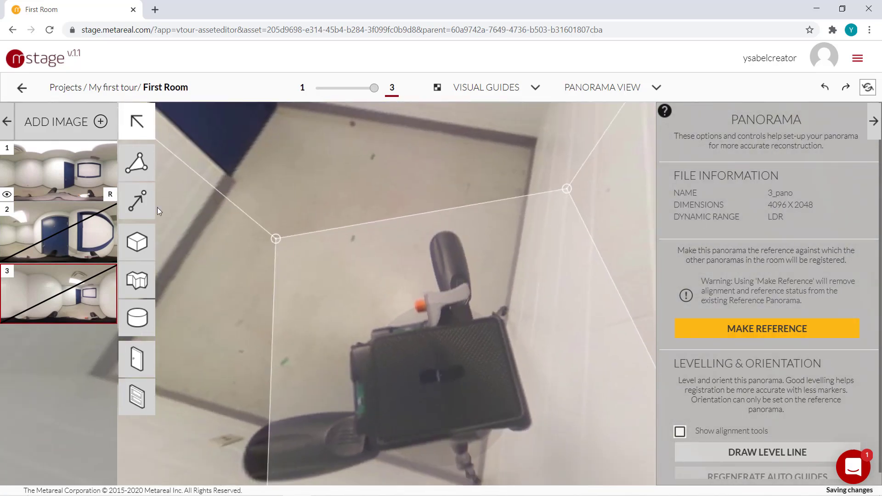
click(71, 175)
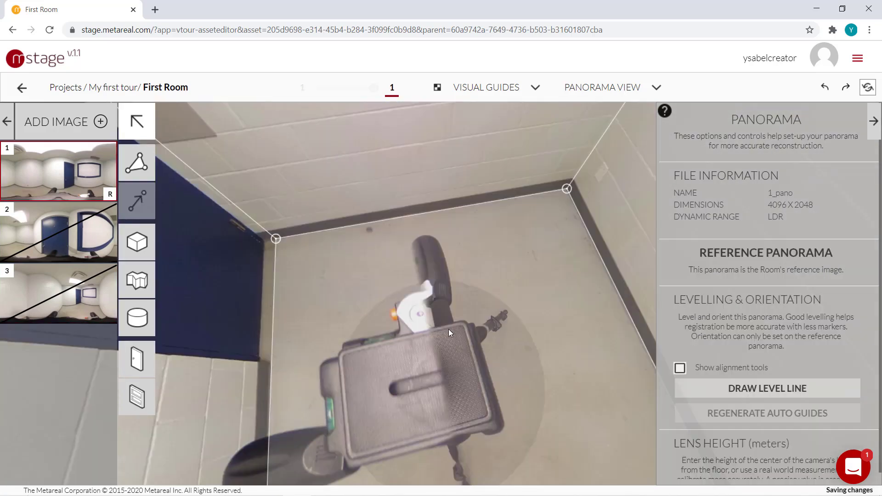
click(88, 235)
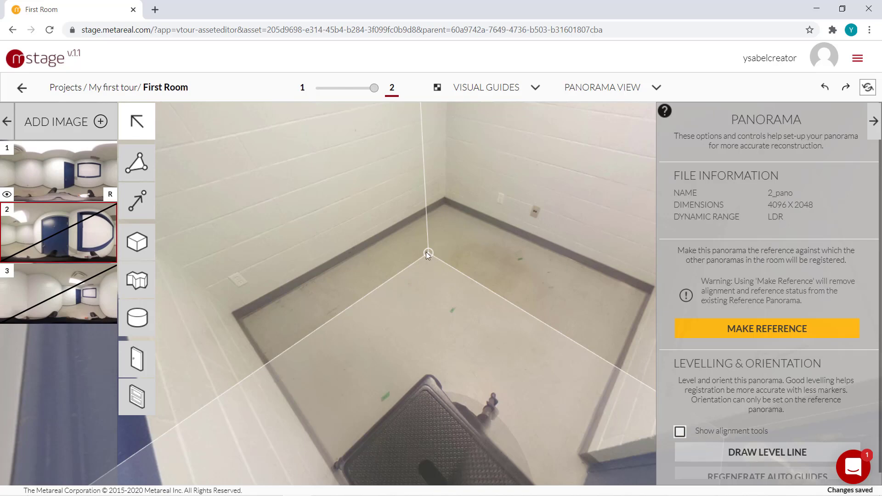
- Compare panorama 2's room corners against reference panorama 1, then return to panorama 2
drag(426, 252, 428, 198)
drag(454, 145, 457, 332)
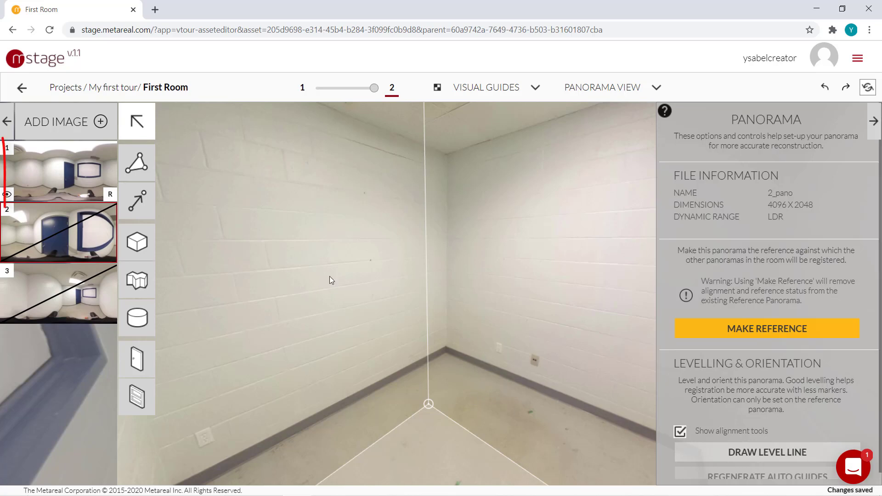
mouse_move(111, 195)
click(85, 184)
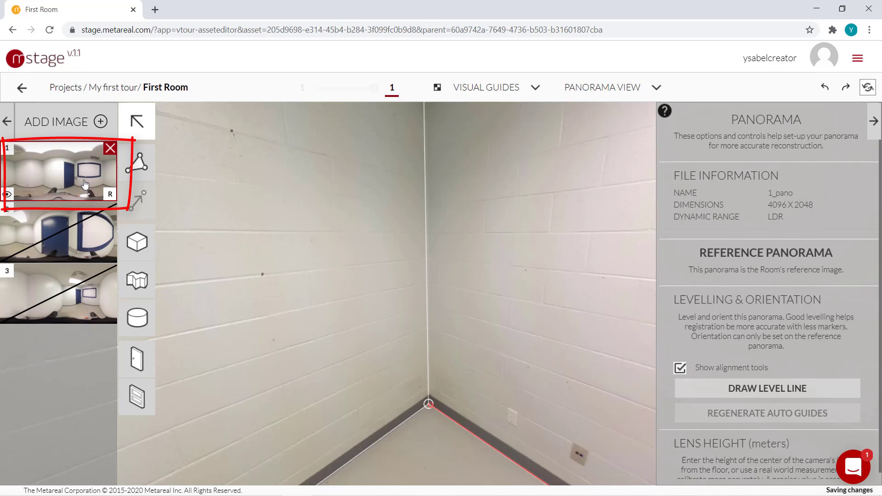
drag(551, 382, 243, 296)
click(77, 228)
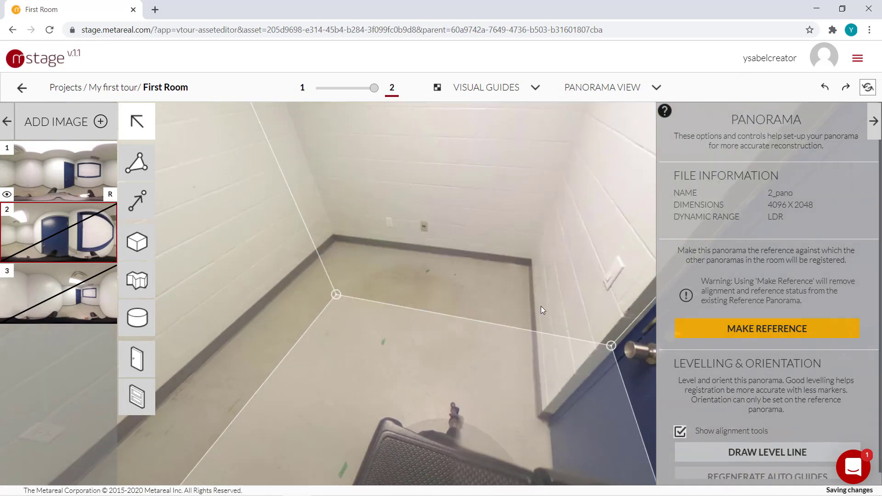
drag(310, 146, 394, 286)
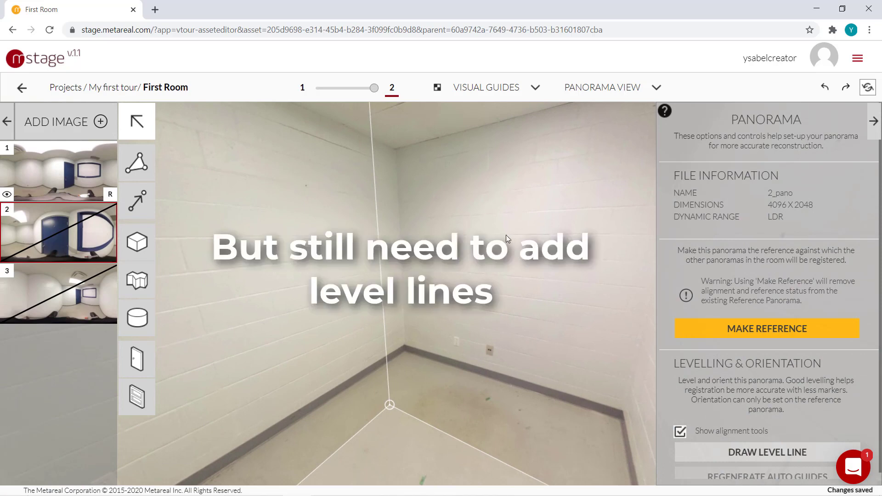
scroll(769, 343, down, 3)
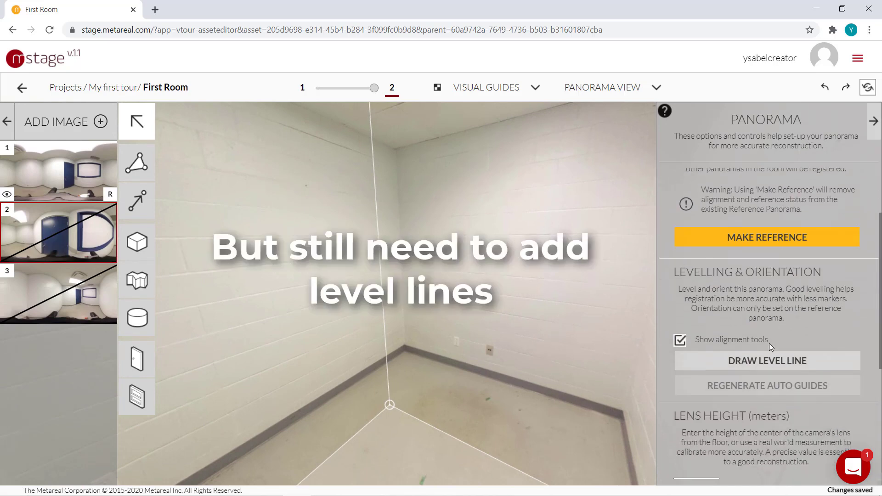
- On panorama 2, draw three level lines along two wall corners and the door frame edge
click(769, 340)
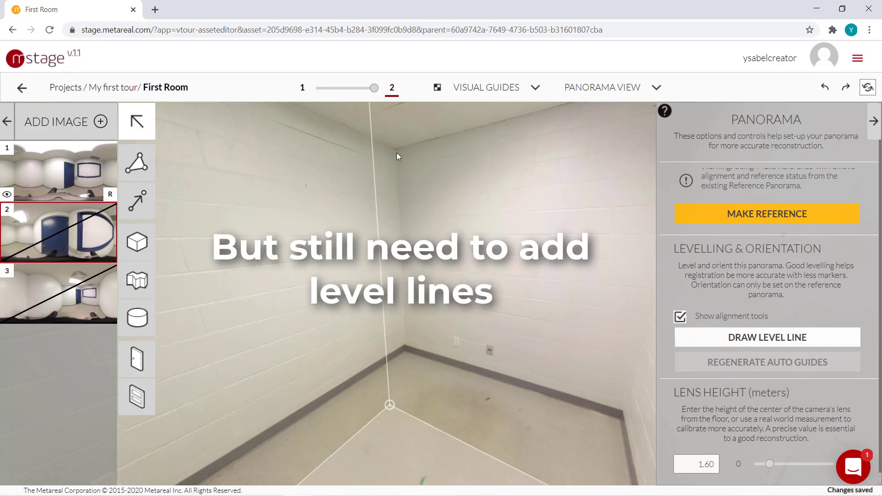
mouse_move(396, 152)
mouse_down()
mouse_move(394, 305)
mouse_move(404, 338)
mouse_up()
drag(579, 302, 338, 285)
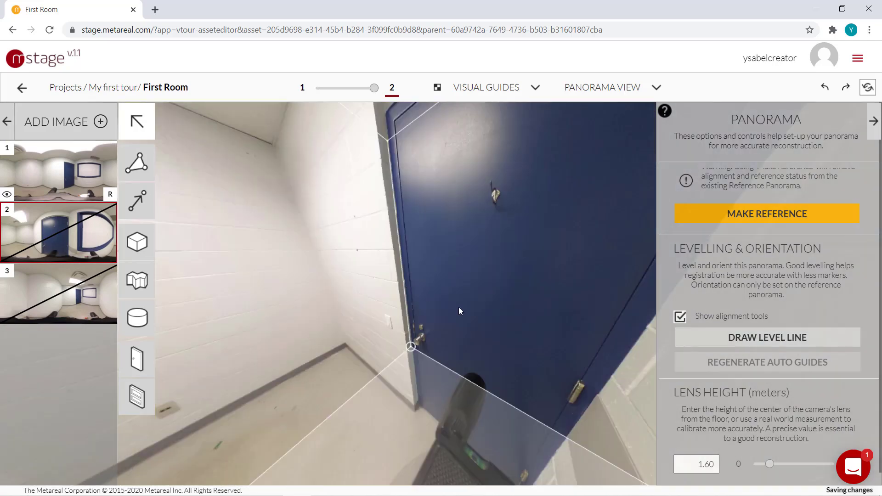
click(731, 340)
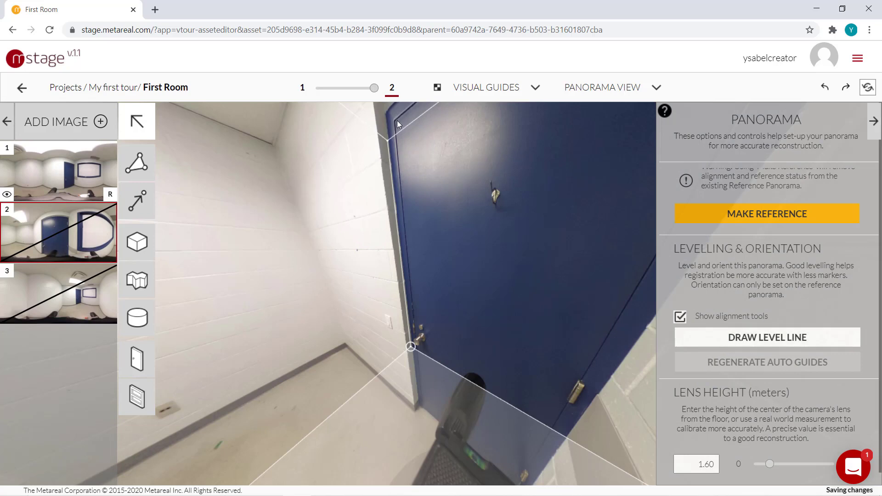
mouse_move(394, 121)
mouse_down()
mouse_move(401, 390)
mouse_move(424, 401)
mouse_up()
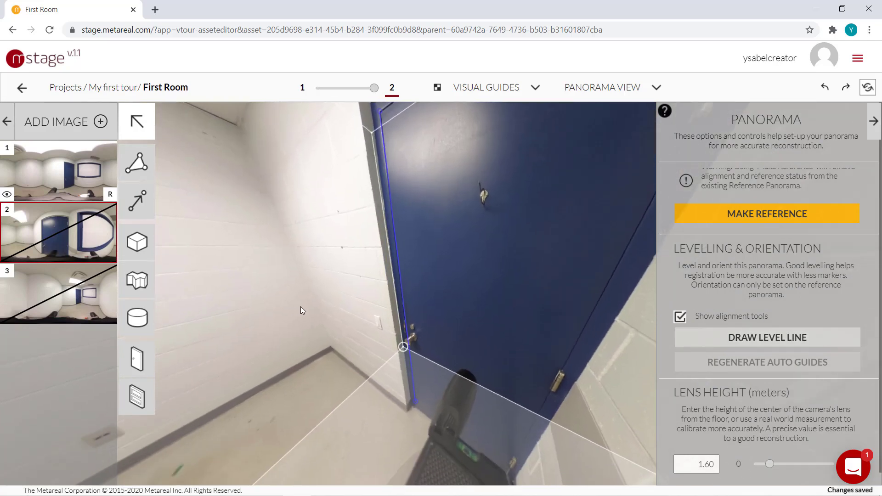
drag(301, 307, 468, 320)
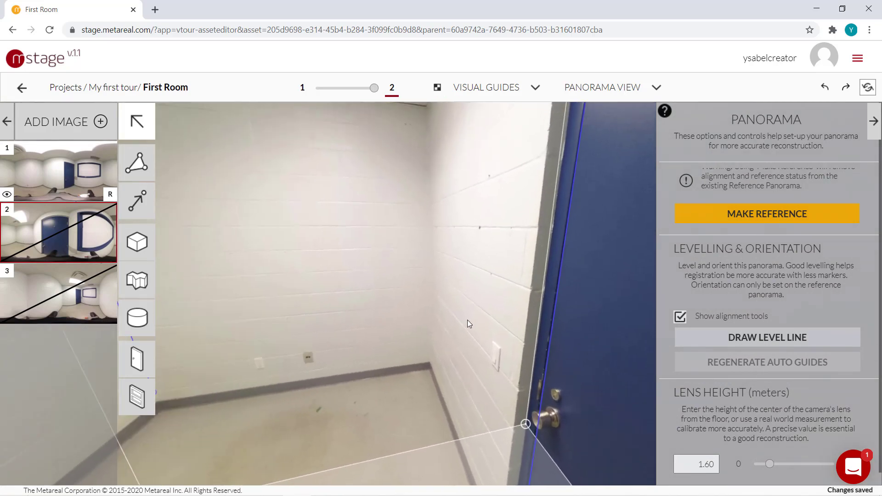
drag(452, 282, 447, 360)
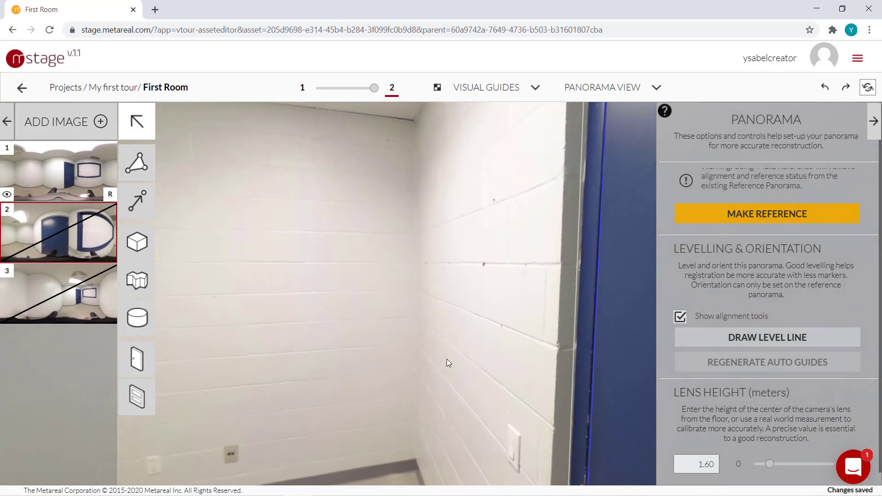
click(689, 345)
mouse_move(415, 456)
mouse_down()
mouse_move(425, 211)
mouse_move(415, 128)
mouse_up()
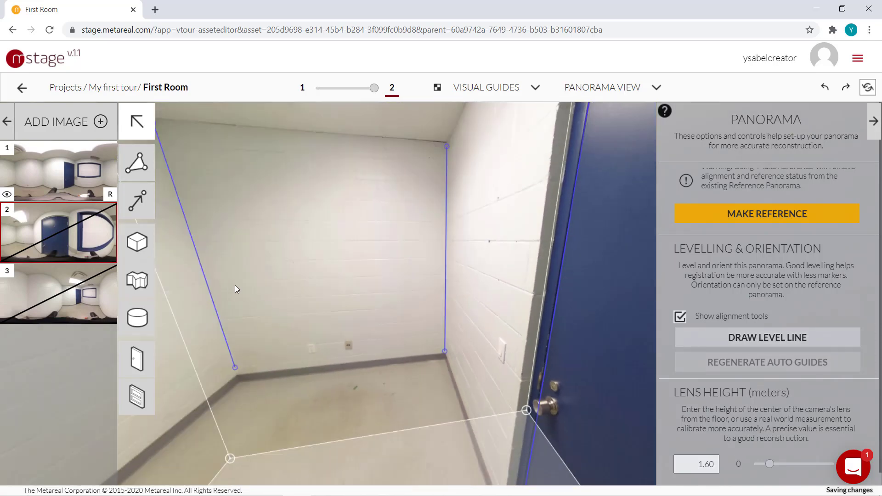
drag(235, 285, 437, 283)
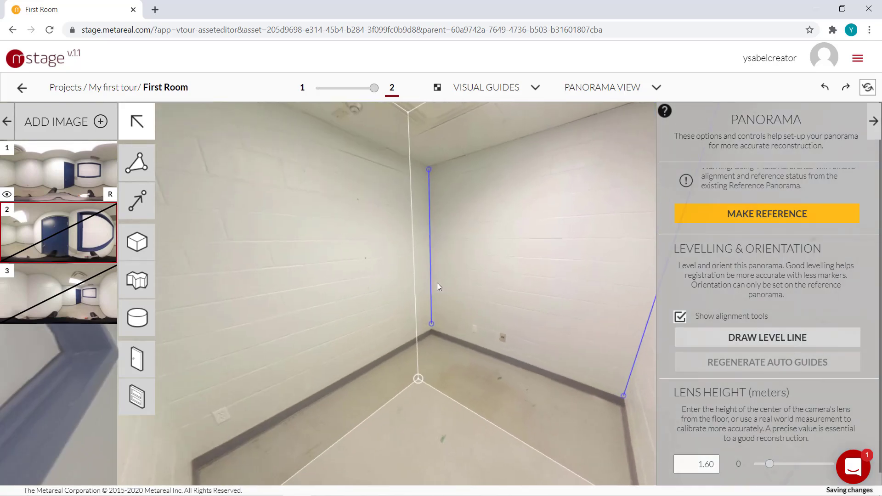
- On panorama 3, draw level lines along the ceiling corner, a wall corner and the door's left edge
click(71, 300)
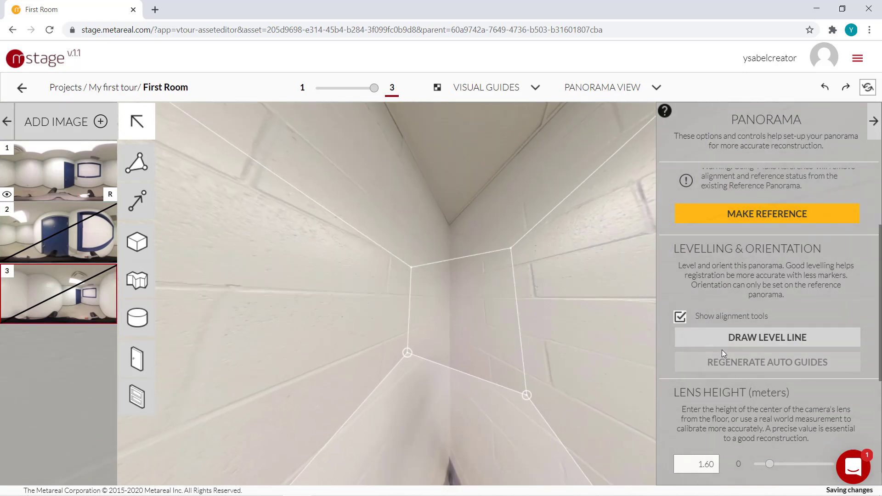
click(721, 346)
mouse_move(450, 227)
mouse_down()
mouse_move(451, 457)
mouse_move(528, 384)
mouse_up()
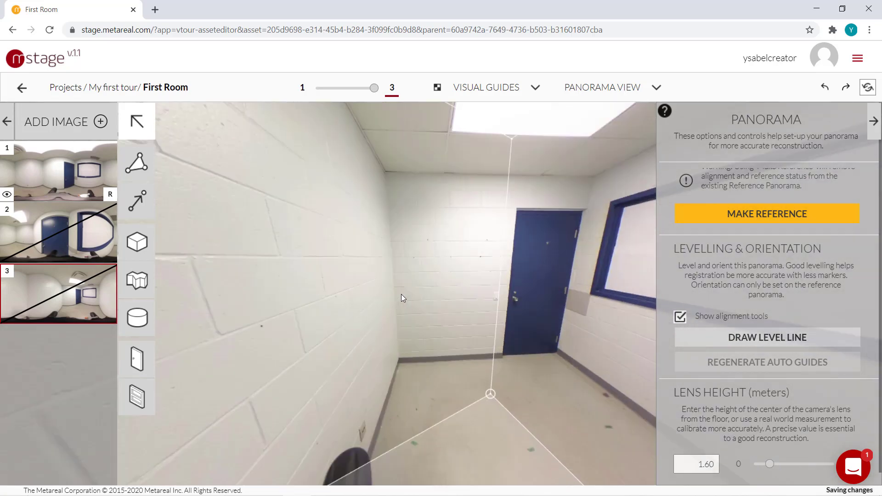
drag(402, 294, 496, 297)
click(689, 339)
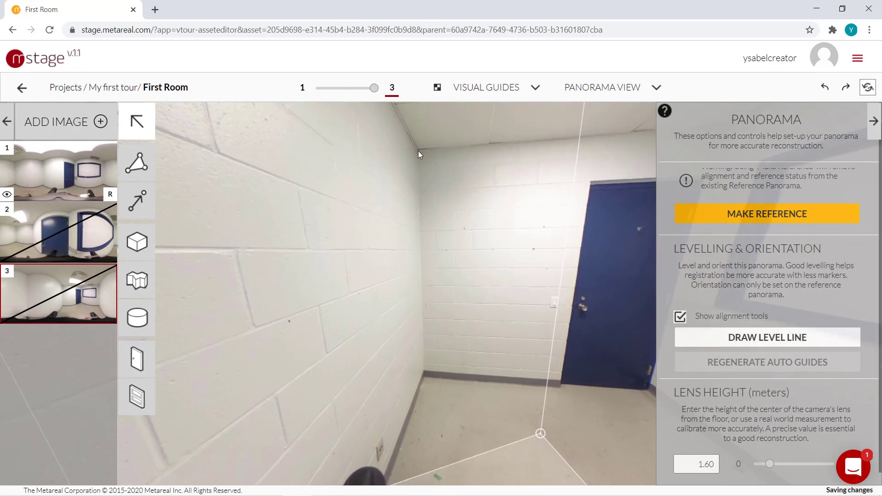
mouse_move(418, 151)
mouse_down()
mouse_move(415, 368)
mouse_move(426, 370)
mouse_up()
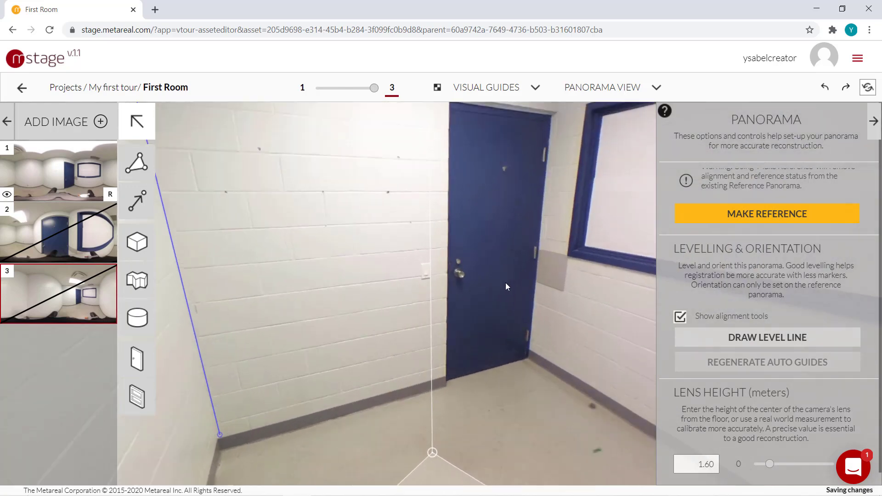
drag(506, 283, 445, 281)
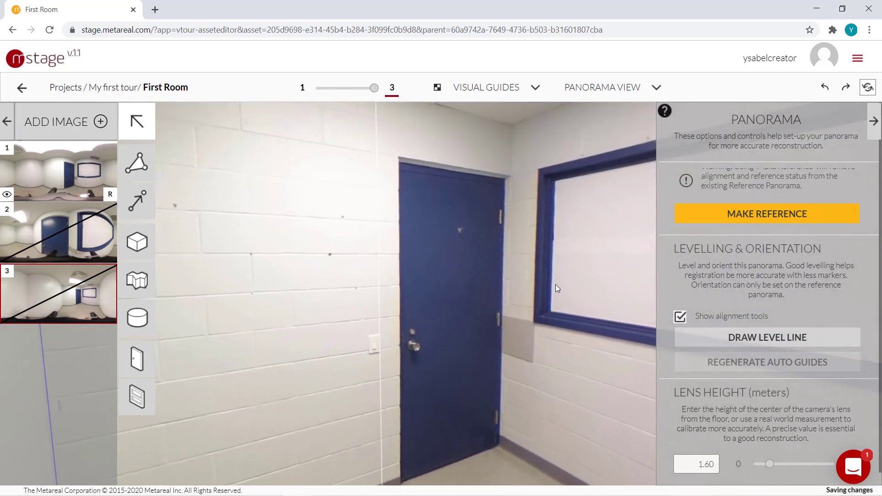
click(693, 337)
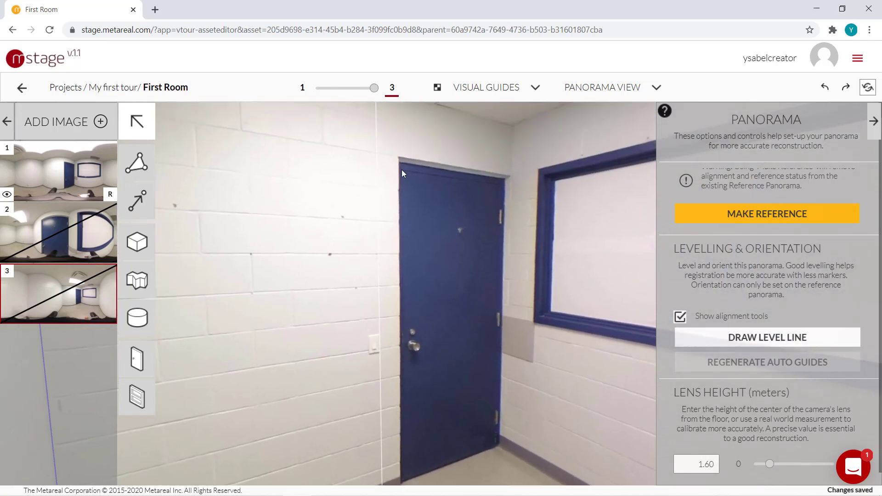
mouse_move(401, 170)
mouse_down()
mouse_move(396, 465)
mouse_move(404, 464)
mouse_up()
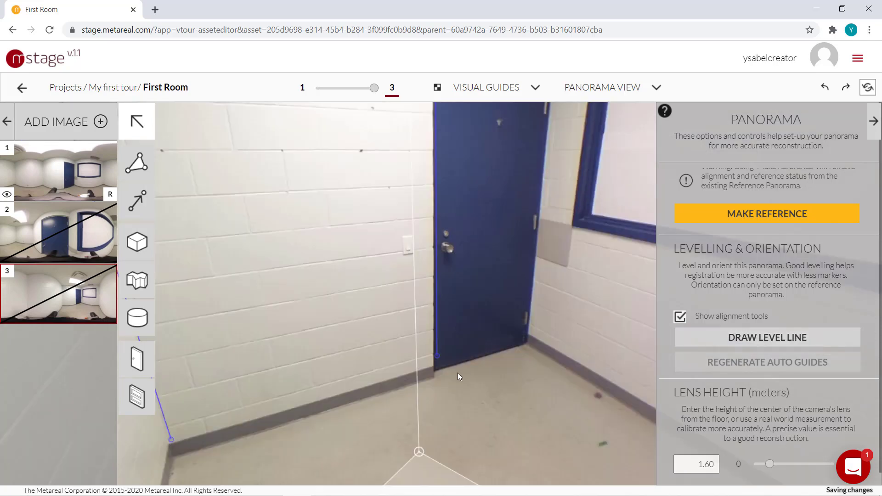
- Adjust the door-edge level line's top and bottom endpoints to fit the door edge
scroll(458, 373, up, 5)
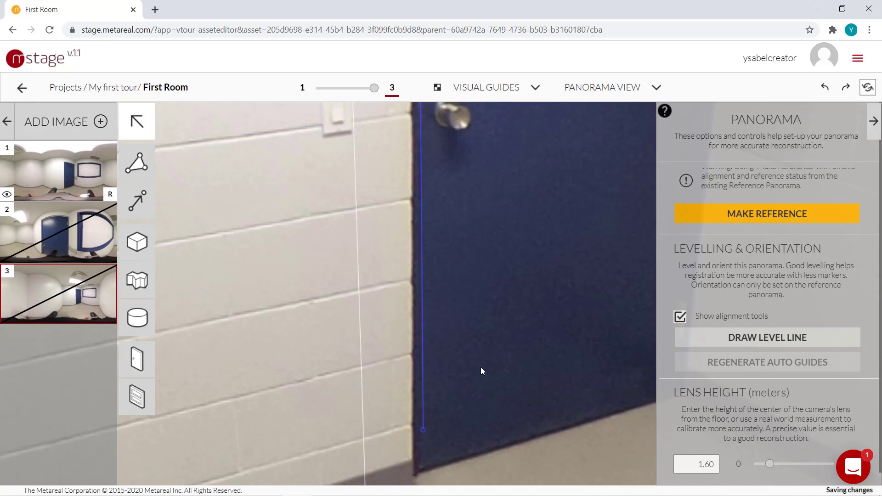
mouse_move(426, 412)
mouse_down()
mouse_move(373, 408)
mouse_move(425, 413)
mouse_up()
scroll(509, 180, down, 3)
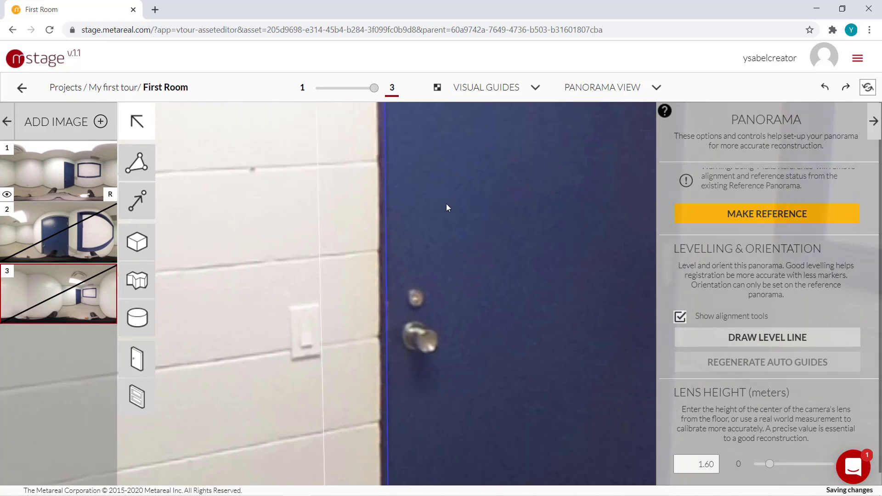
scroll(415, 133, up, 5)
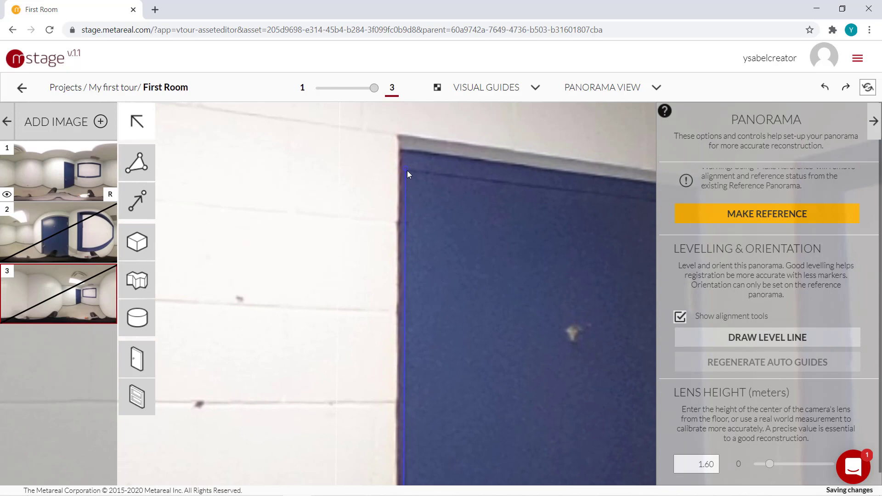
drag(406, 173, 389, 180)
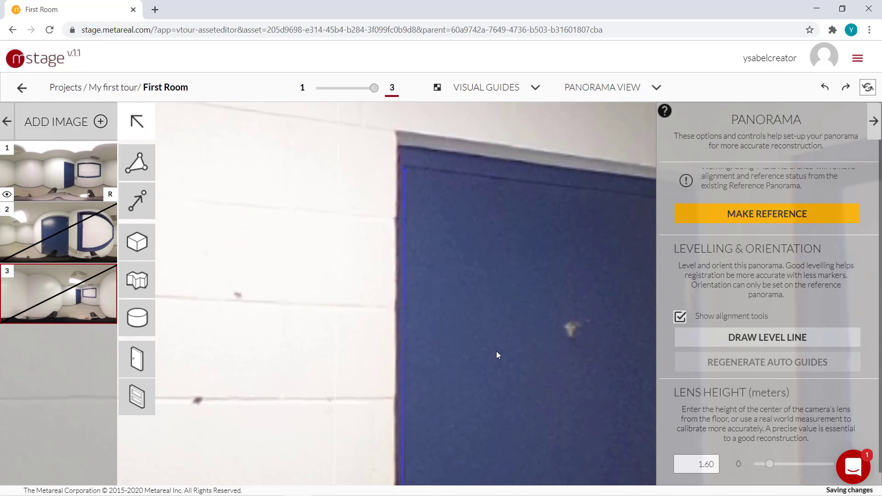
drag(496, 351, 440, 273)
scroll(441, 274, down, 3)
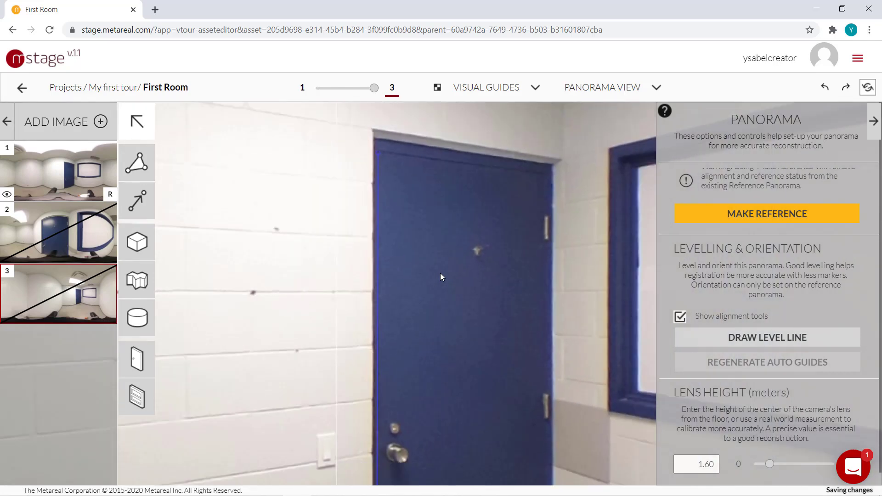
scroll(441, 273, down, 3)
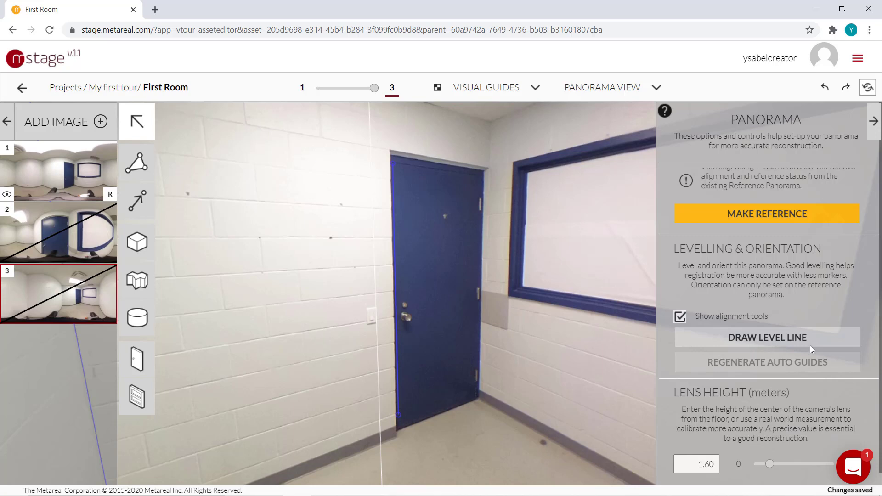
- Look down at the tripod and compare nadir radius on panoramas 1, 2 and 3, with panorama 3 at 0.68
scroll(810, 346, down, 5)
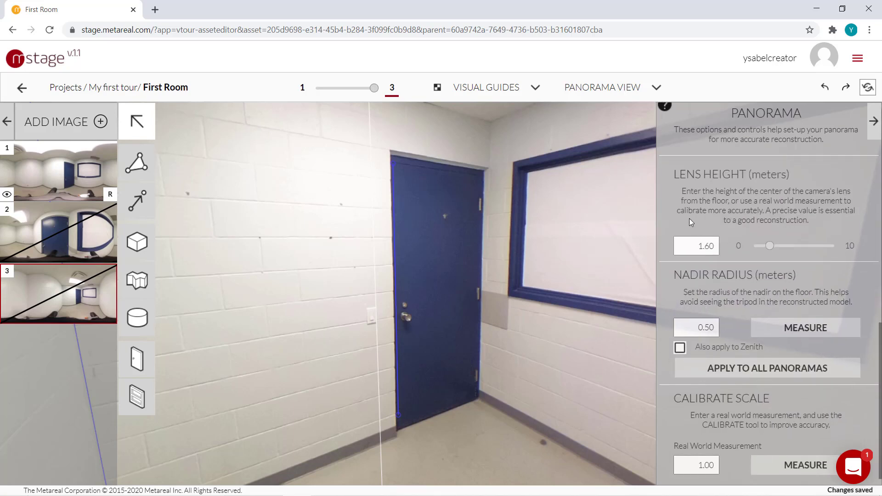
drag(552, 409, 445, 93)
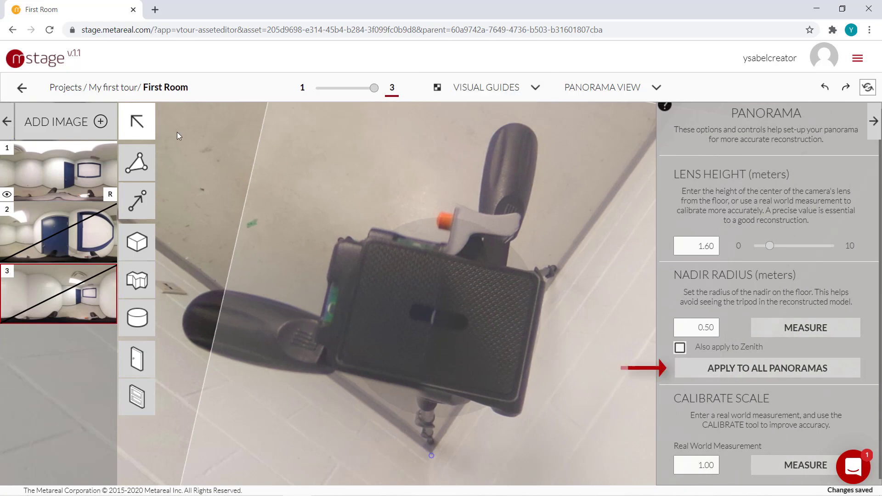
click(51, 178)
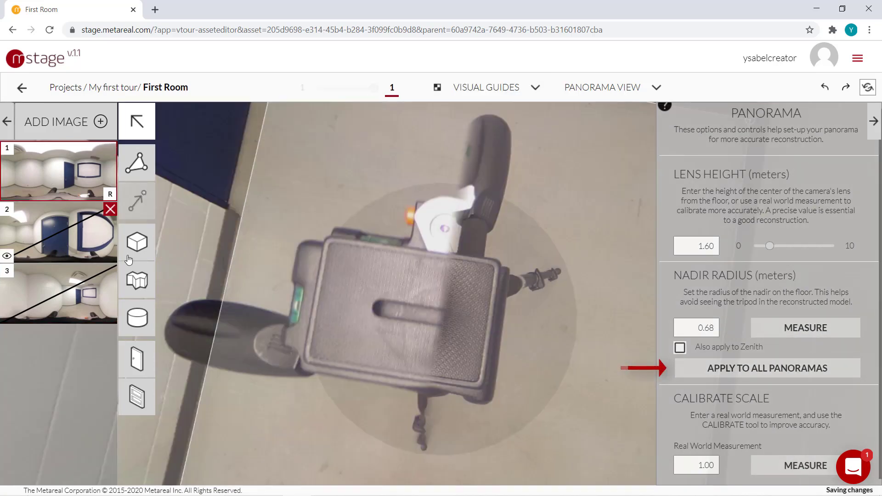
click(60, 234)
click(46, 312)
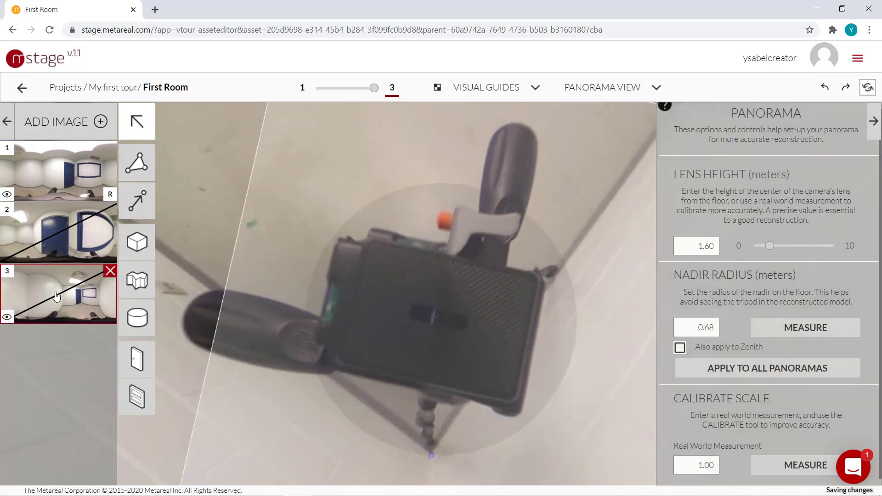
drag(493, 359, 501, 258)
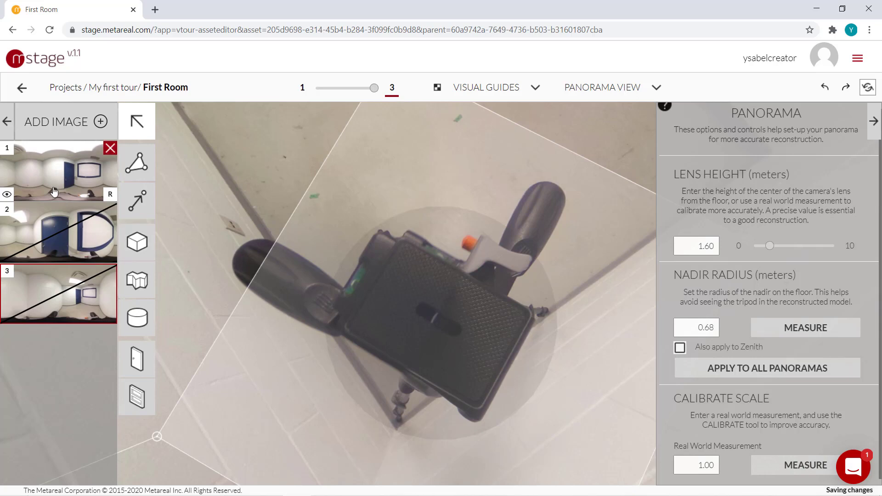
- On panorama 1, draw a door over the blue door, 0.18 thick, swing reversed and set to Closed
click(55, 170)
drag(309, 271, 402, 203)
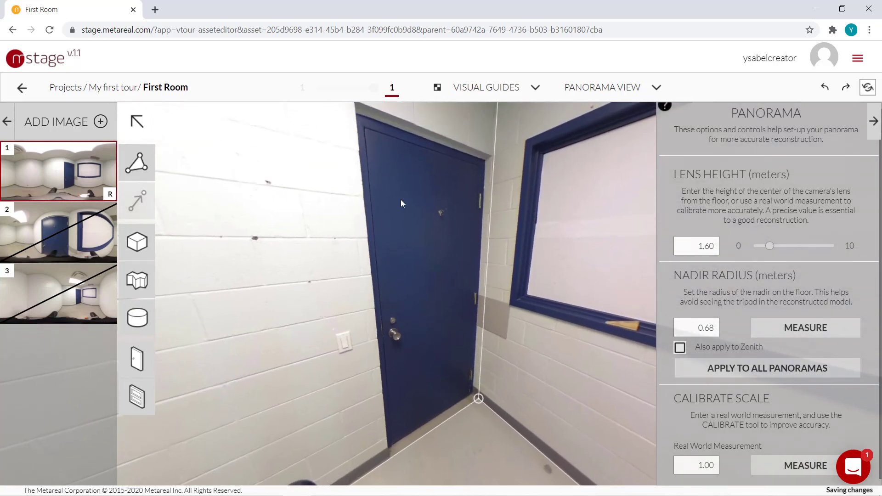
click(144, 356)
scroll(290, 334, down, 2)
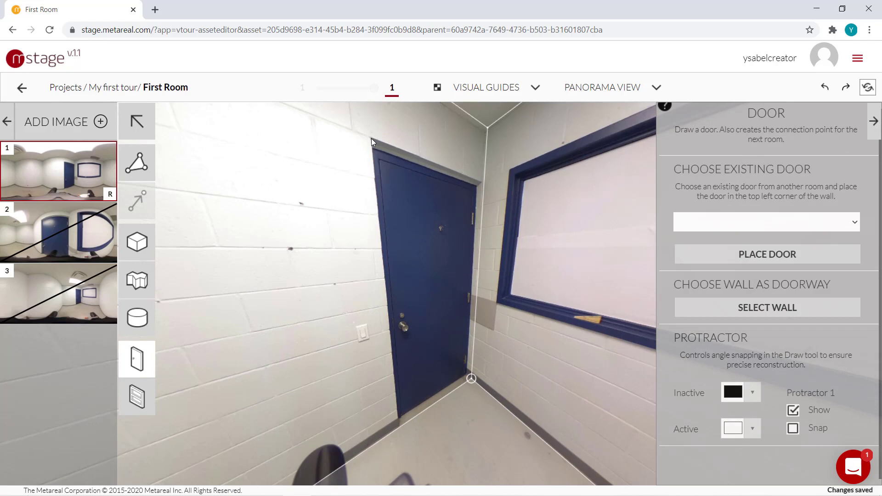
drag(371, 139, 472, 379)
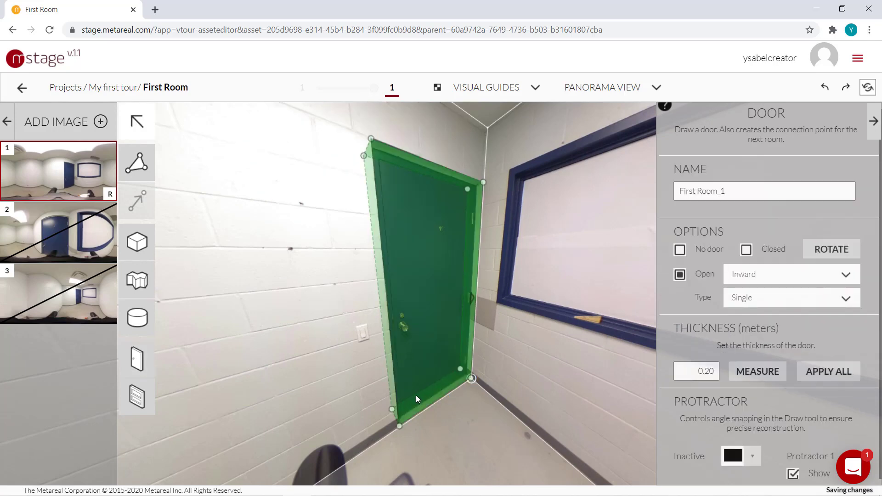
drag(416, 396, 419, 395)
click(814, 252)
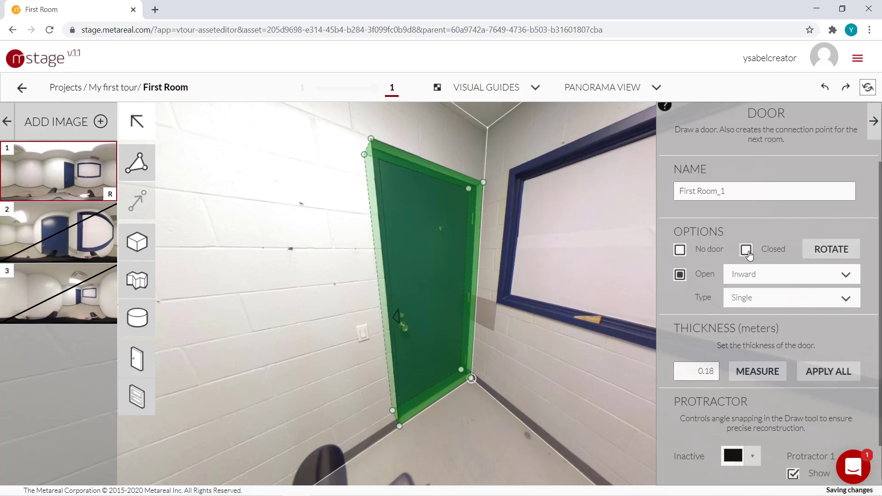
click(746, 250)
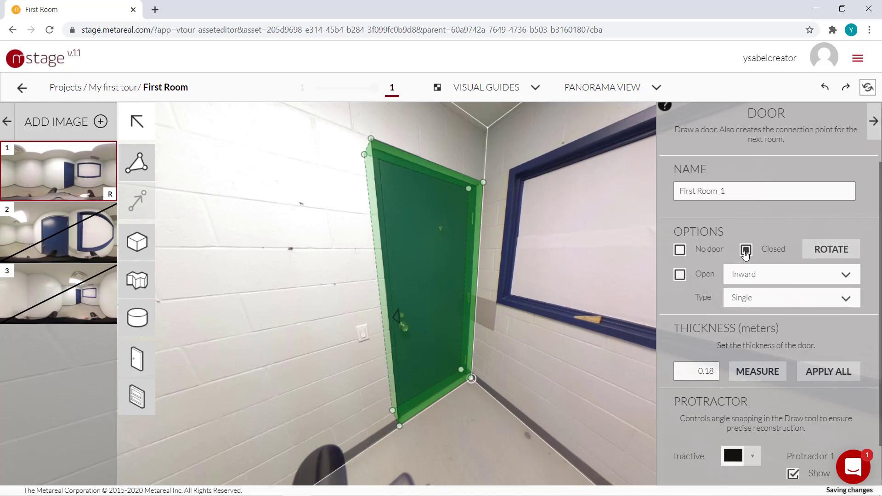
click(548, 378)
scroll(396, 317, up, 2)
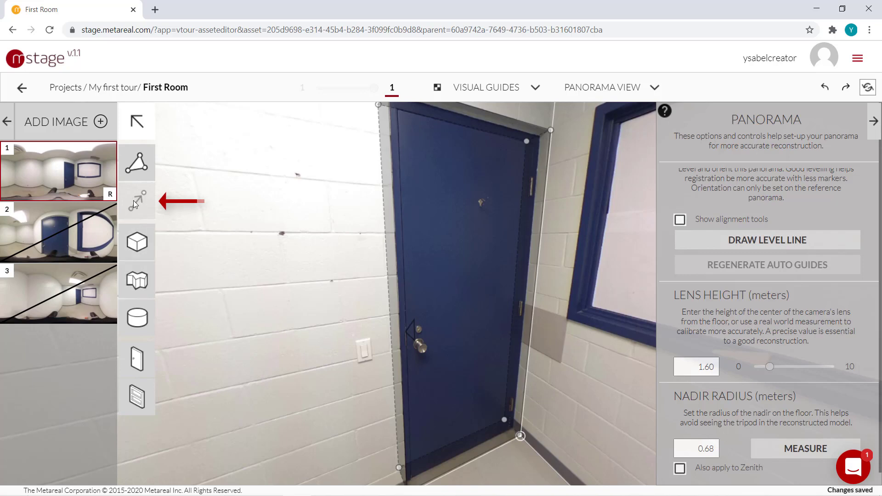
- Select panorama 2 and bring up its panorama alignment options
mouse_move(104, 184)
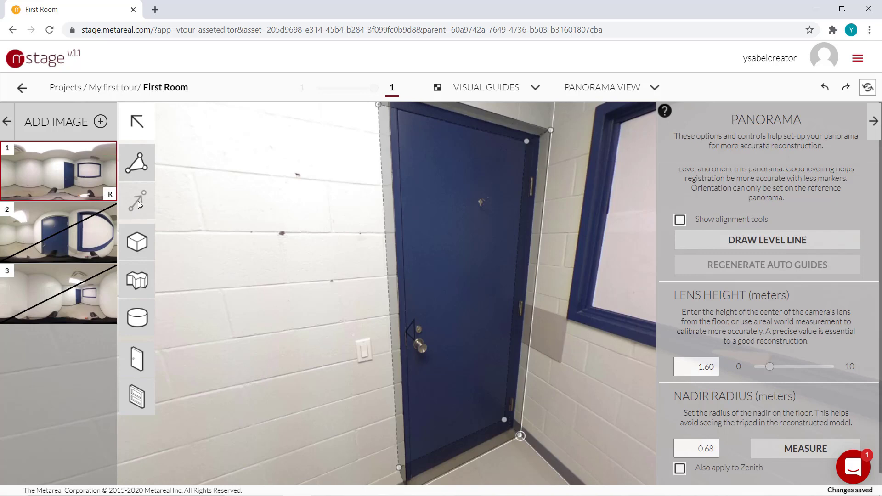
click(62, 234)
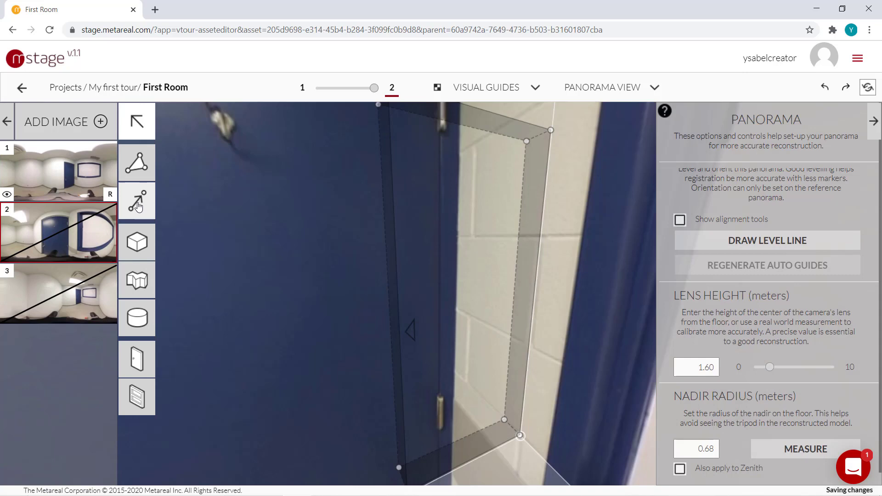
click(138, 207)
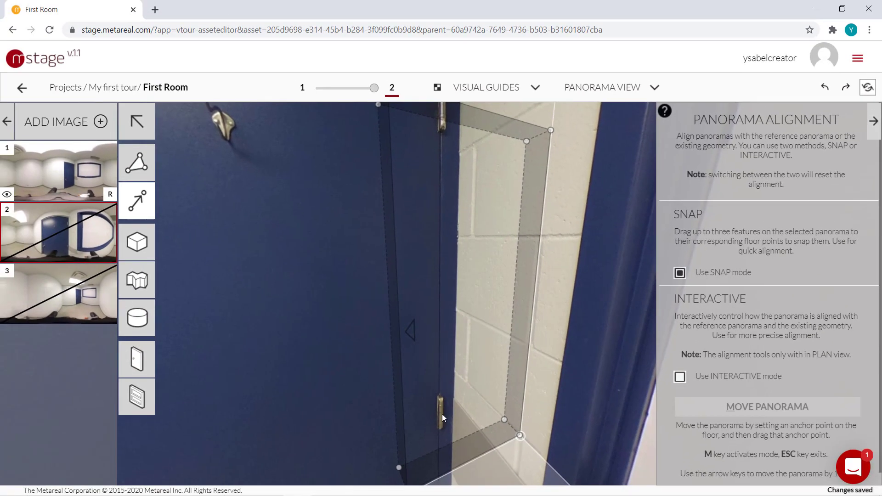
- Pin panorama 2's first snap point to the floor corner beside the blue door
drag(442, 415, 468, 274)
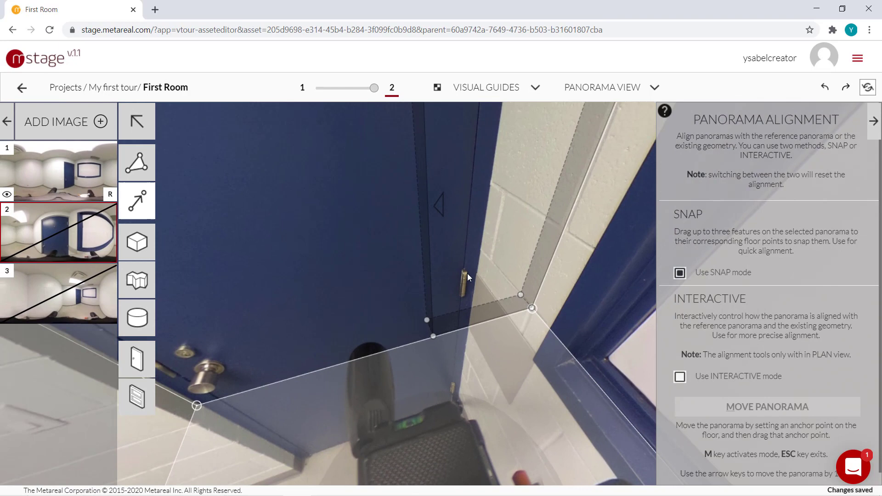
drag(307, 287, 404, 285)
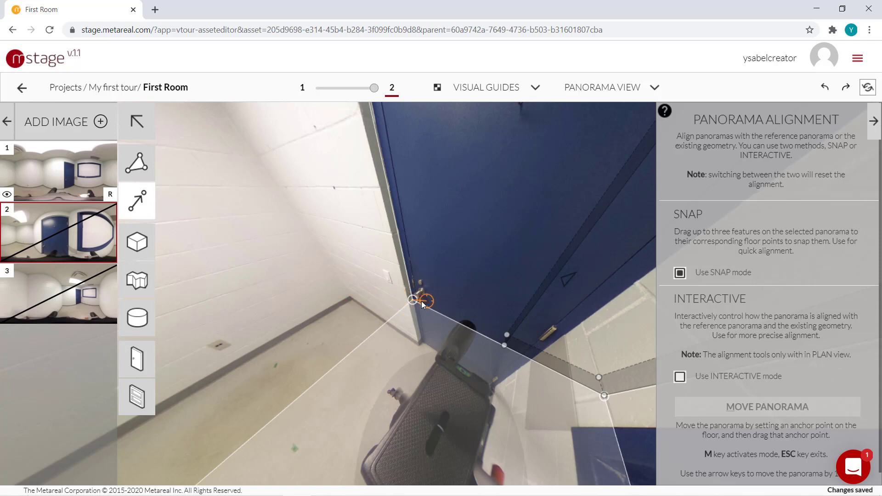
mouse_move(426, 299)
mouse_down()
mouse_move(453, 286)
mouse_move(457, 260)
mouse_move(361, 308)
mouse_up()
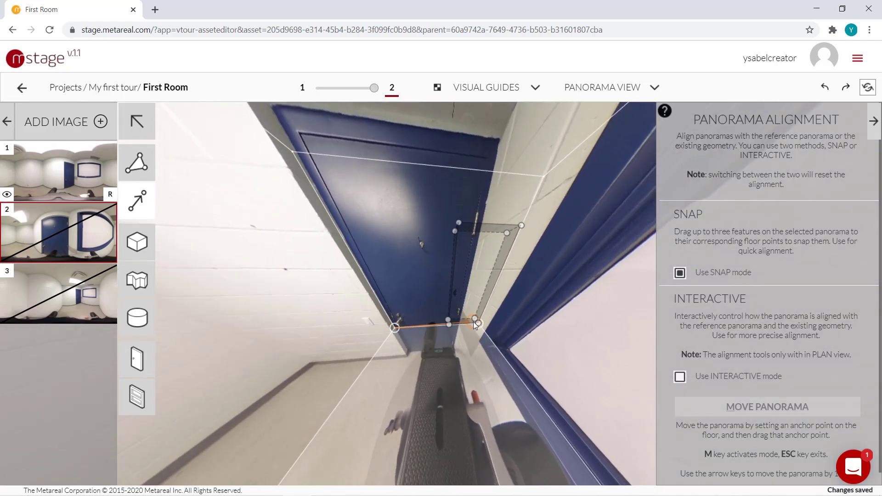
mouse_move(453, 301)
mouse_down()
mouse_move(492, 292)
mouse_move(473, 272)
mouse_move(465, 311)
mouse_move(470, 306)
mouse_move(449, 319)
mouse_move(484, 323)
mouse_move(439, 361)
mouse_up()
drag(392, 332, 315, 365)
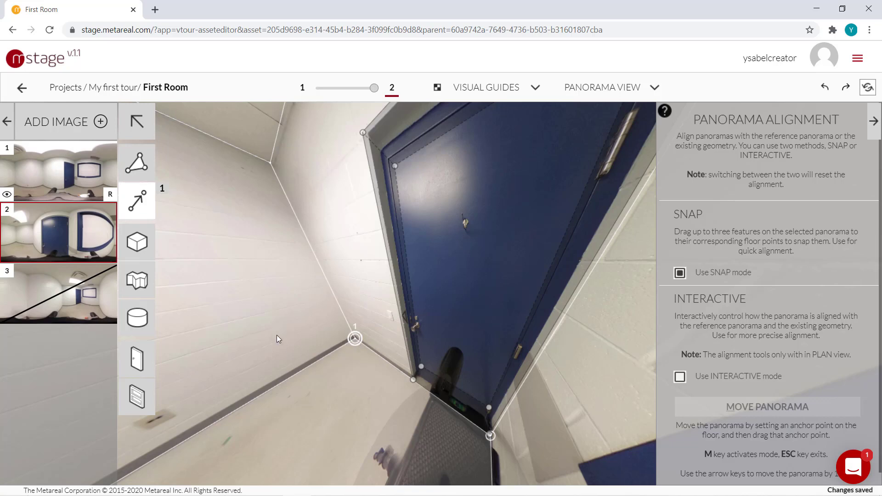
- Add snap points 2 and 3 at the room's floor corner and the door's floor corner on panorama 2
drag(277, 339, 368, 315)
drag(291, 318, 368, 304)
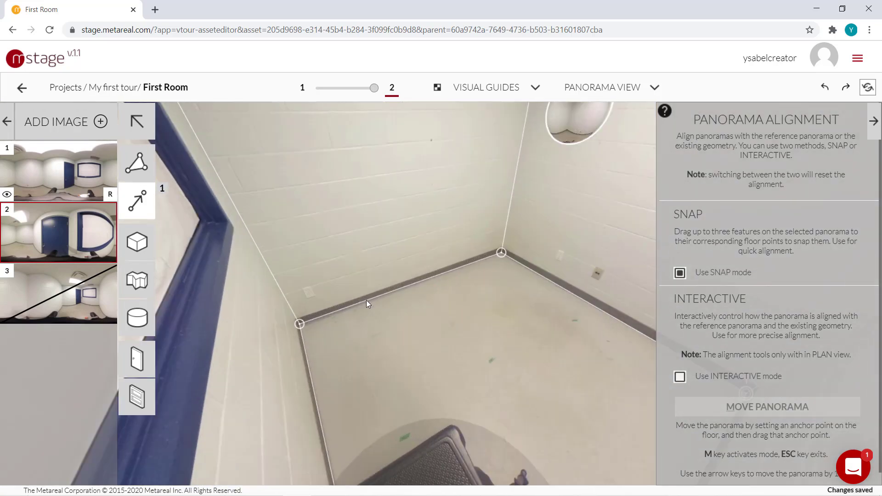
click(301, 326)
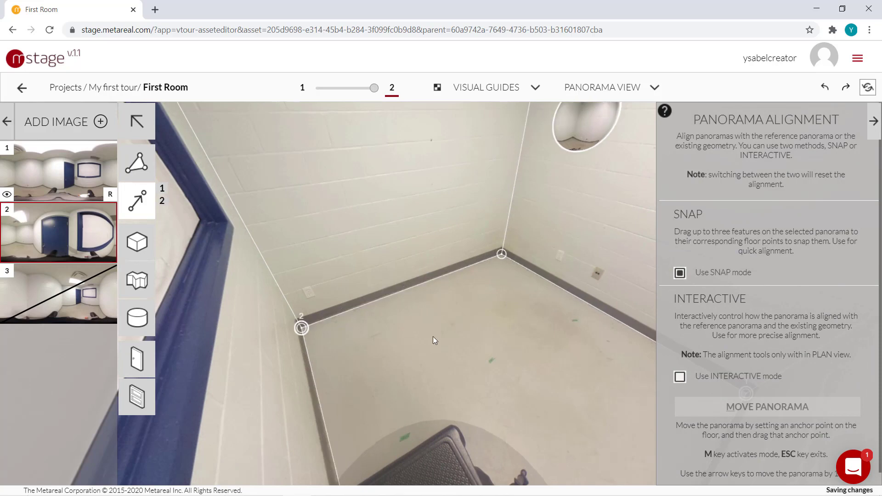
drag(476, 300, 527, 362)
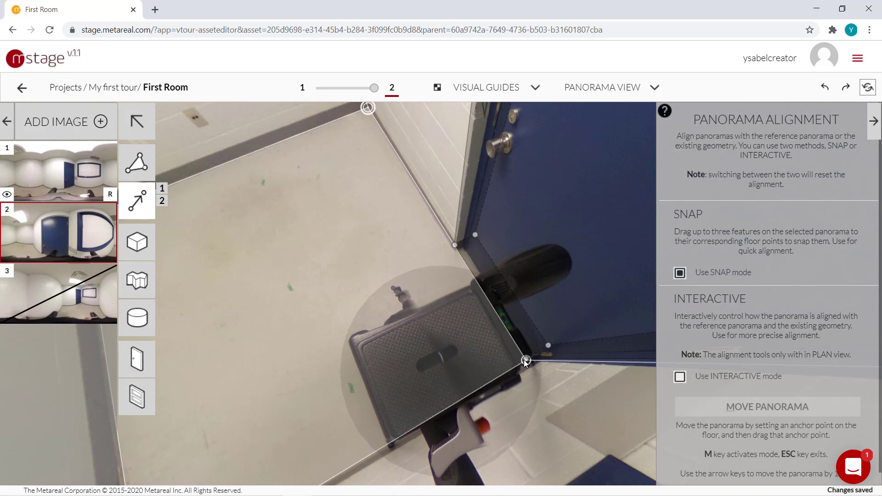
click(522, 363)
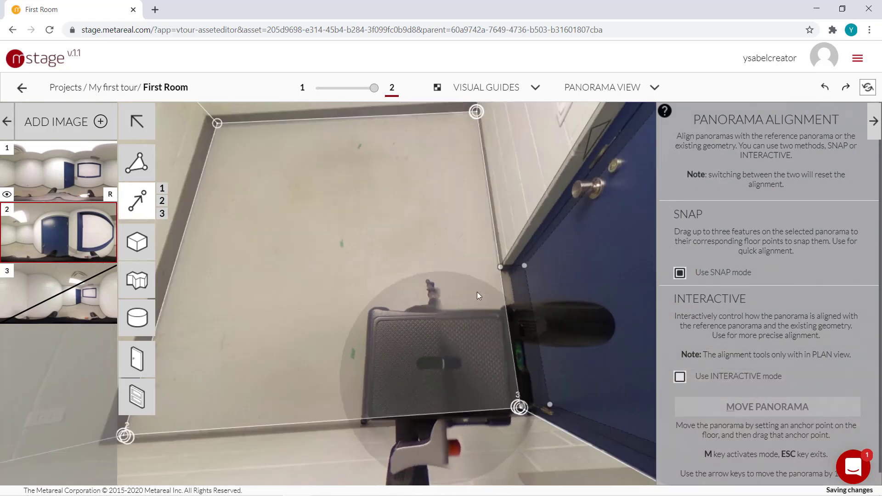
drag(477, 296, 534, 353)
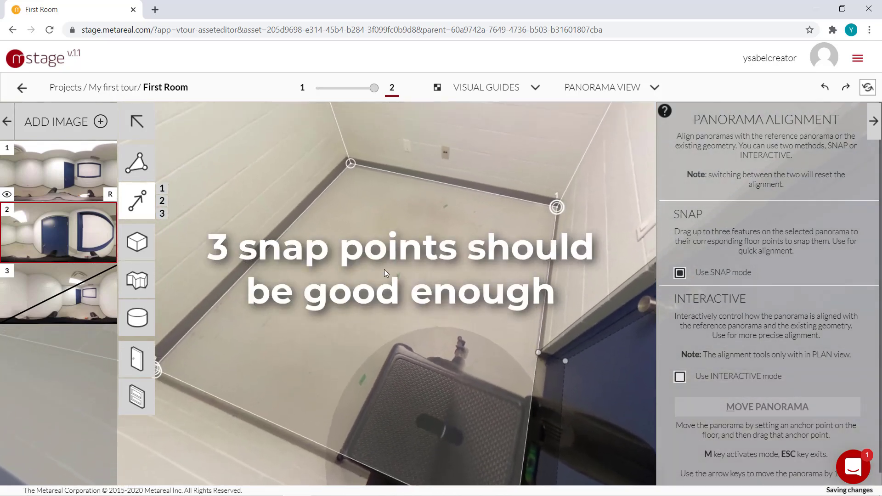
drag(416, 307, 363, 303)
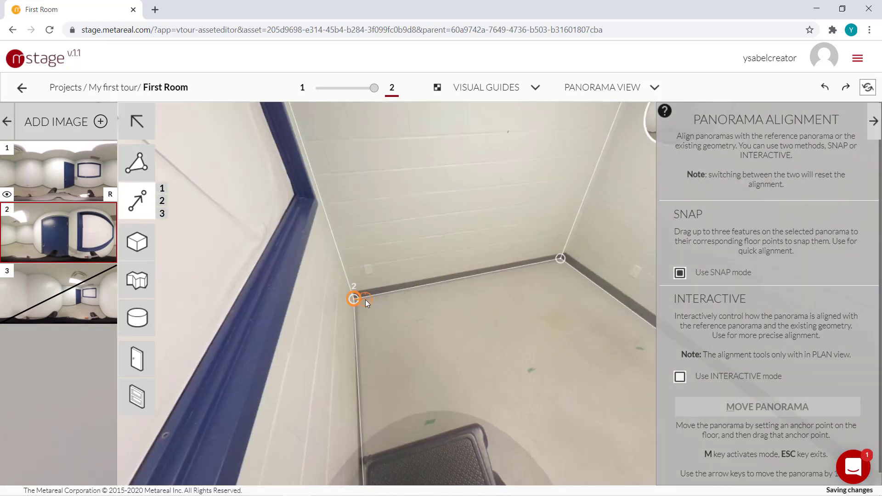
drag(365, 299, 358, 299)
mouse_move(432, 275)
mouse_down()
mouse_move(365, 236)
mouse_move(496, 429)
mouse_move(524, 381)
mouse_move(464, 292)
mouse_up()
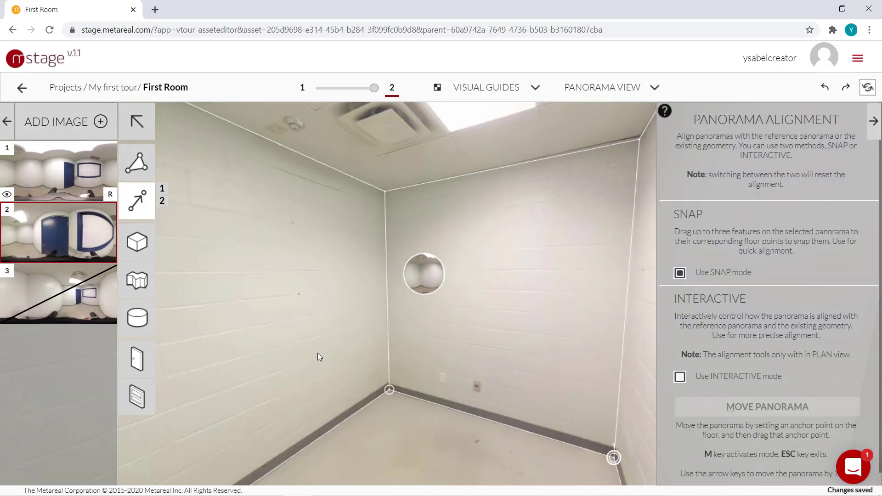
drag(321, 343, 486, 214)
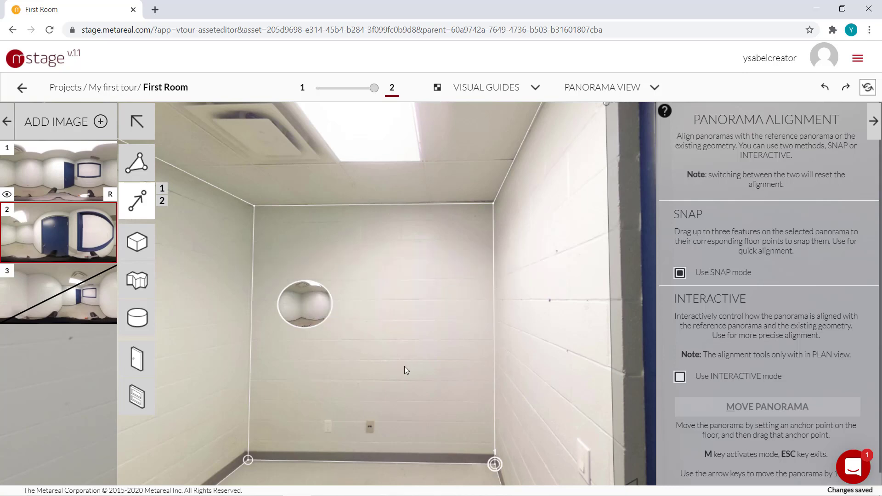
drag(404, 366, 483, 321)
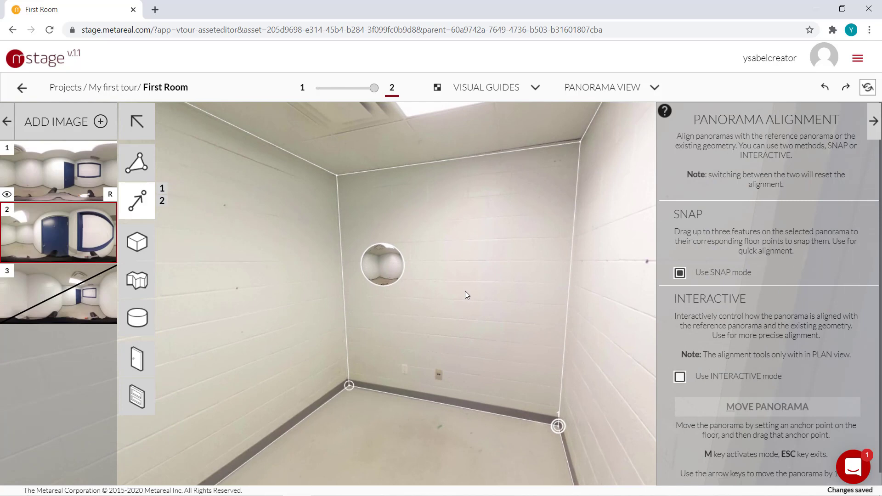
drag(409, 204, 448, 214)
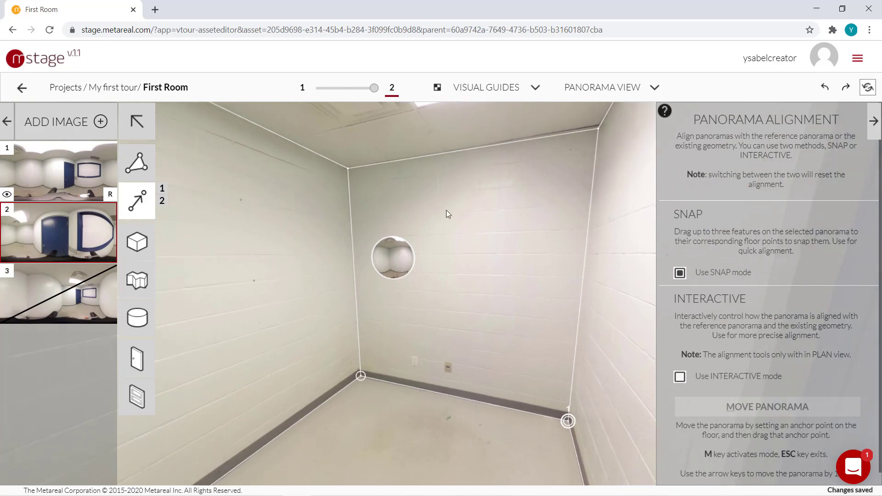
drag(378, 93, 404, 102)
drag(402, 268, 321, 260)
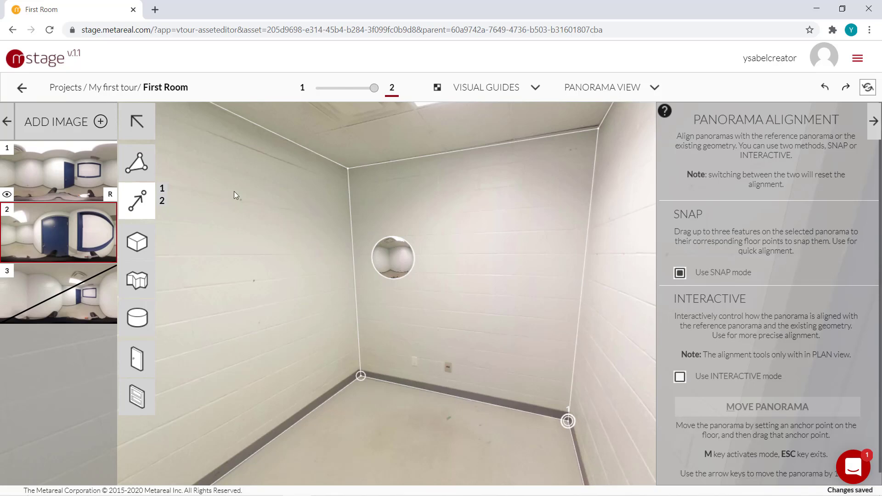
- With the Select tool, hop between panoramas 1 and 2 through their hotspots
click(134, 124)
click(403, 267)
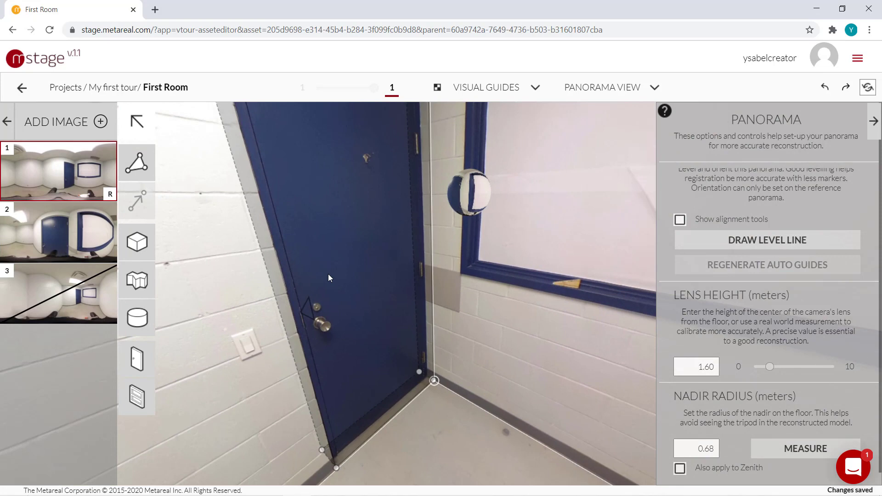
click(58, 232)
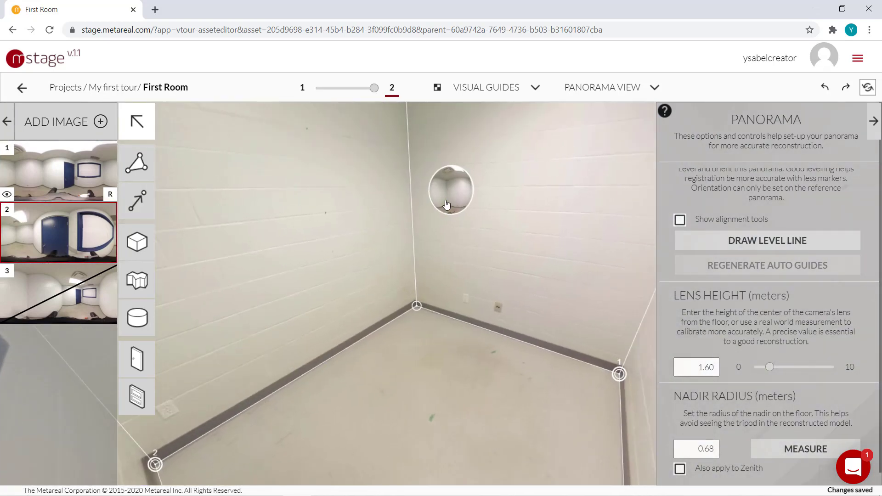
click(446, 204)
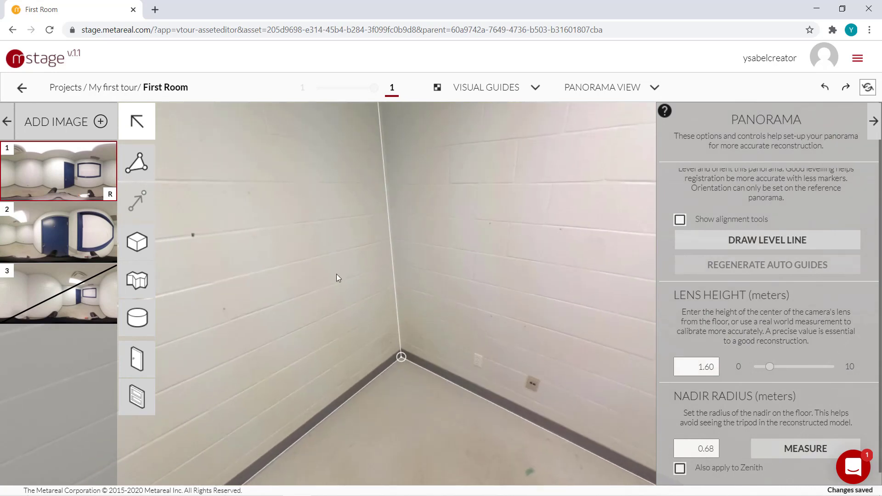
- Open panorama 3 and start aligning it in INTERACTIVE plan view mode
click(69, 304)
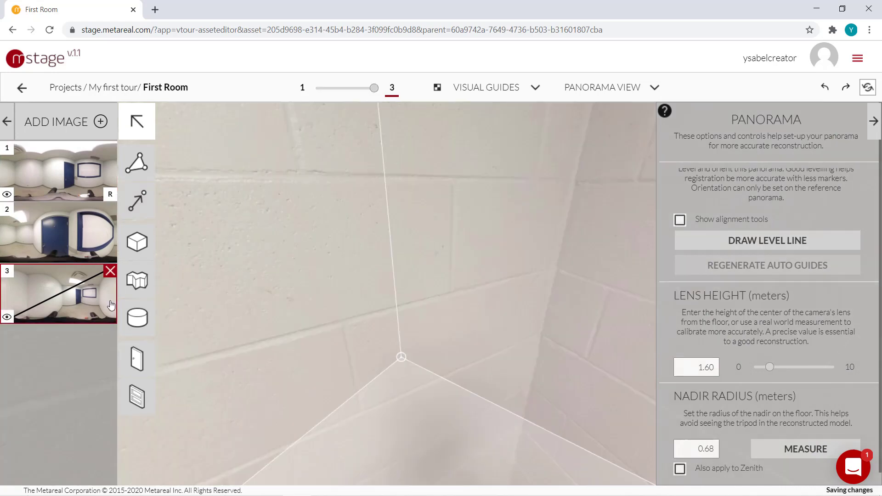
click(135, 211)
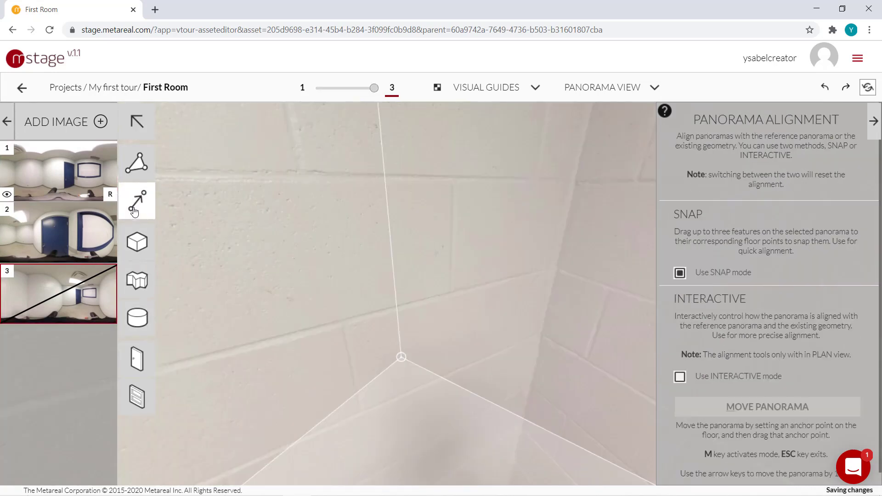
click(680, 377)
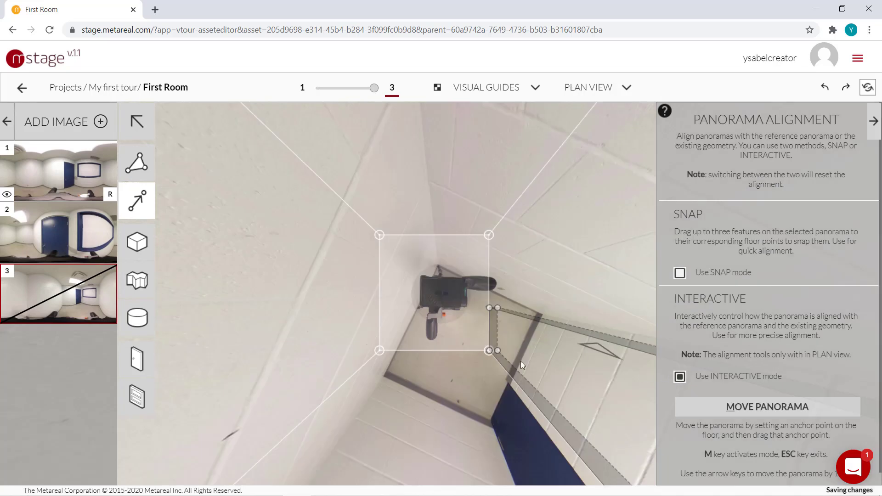
- Move panorama 3 by an anchor so its blue door strip meets the dashed outline
drag(501, 352, 386, 267)
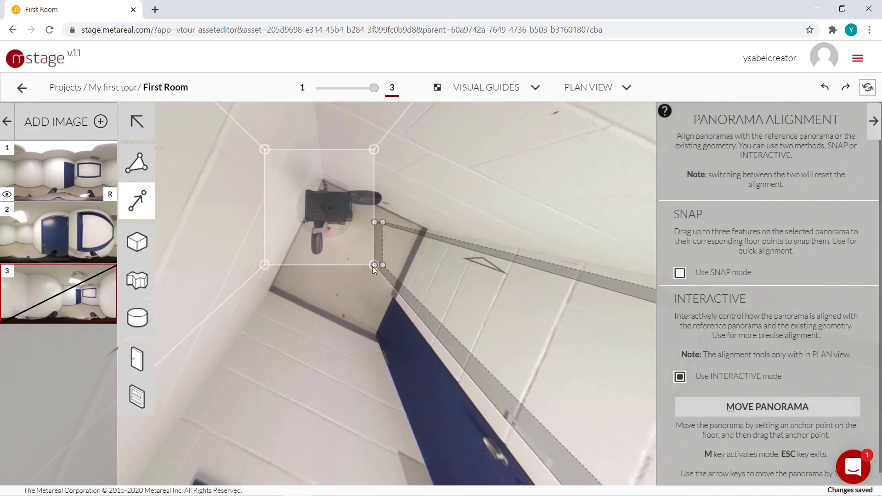
drag(464, 281, 423, 259)
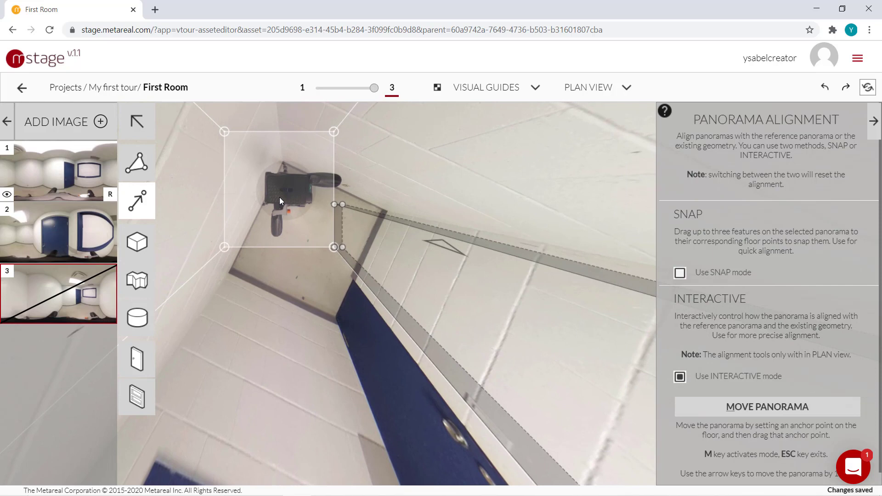
drag(354, 275, 361, 265)
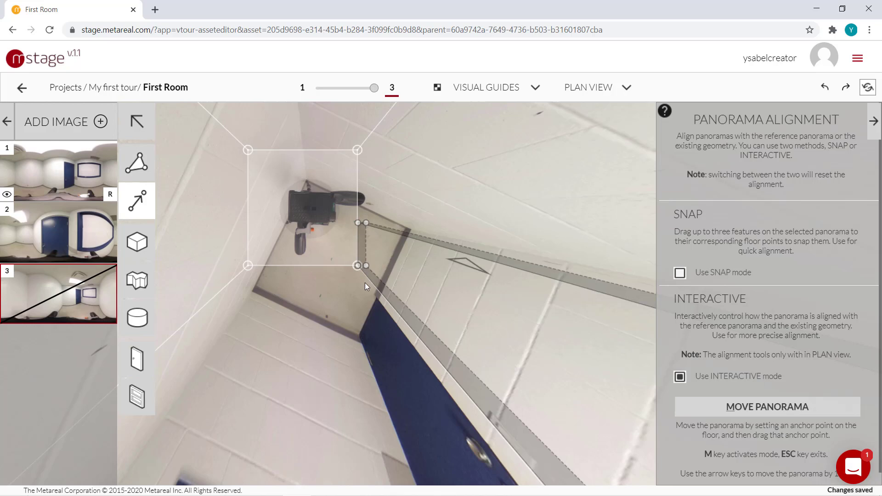
click(714, 409)
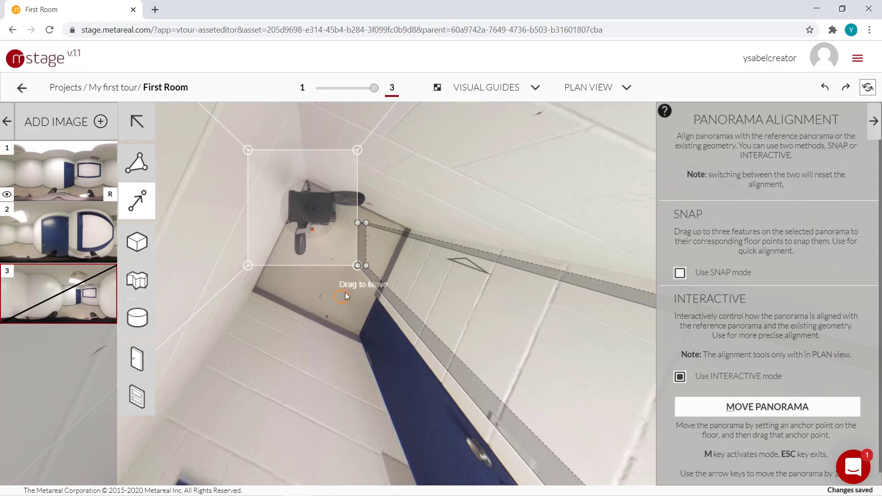
drag(363, 310, 362, 247)
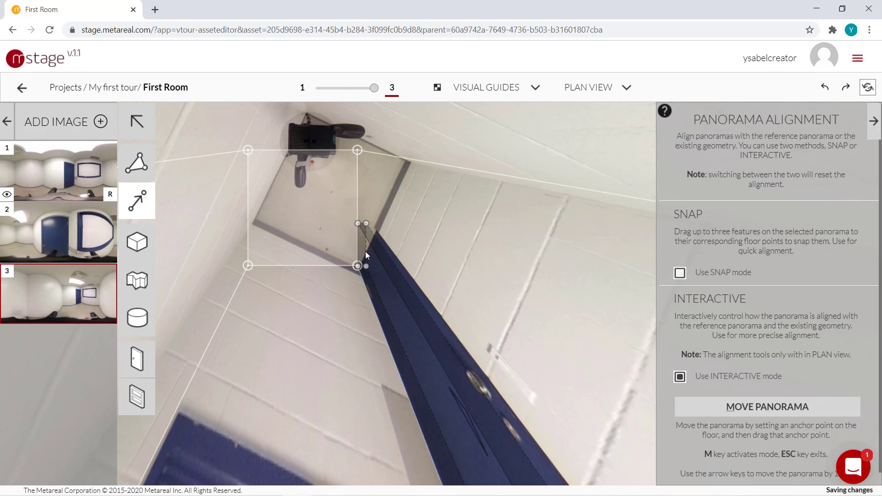
- Rotate panorama 3 until its walls sit square with the room's plan outline
scroll(771, 341, down, 5)
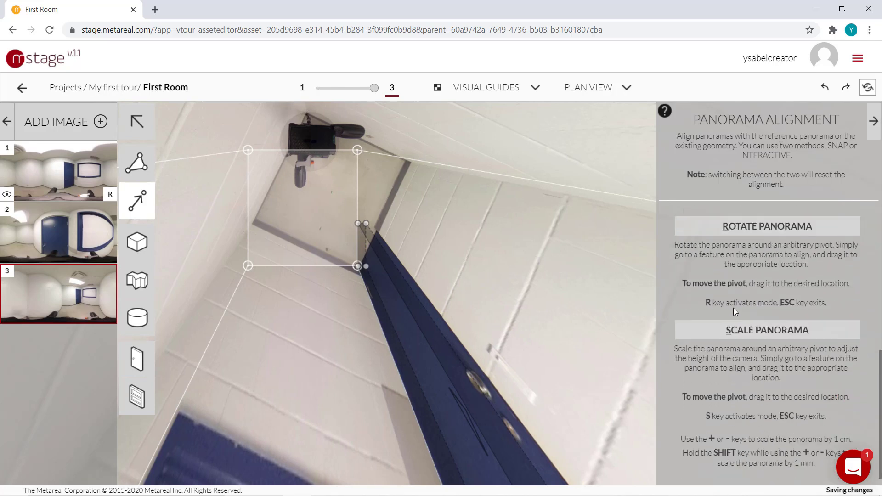
scroll(733, 308, up, 1)
click(749, 285)
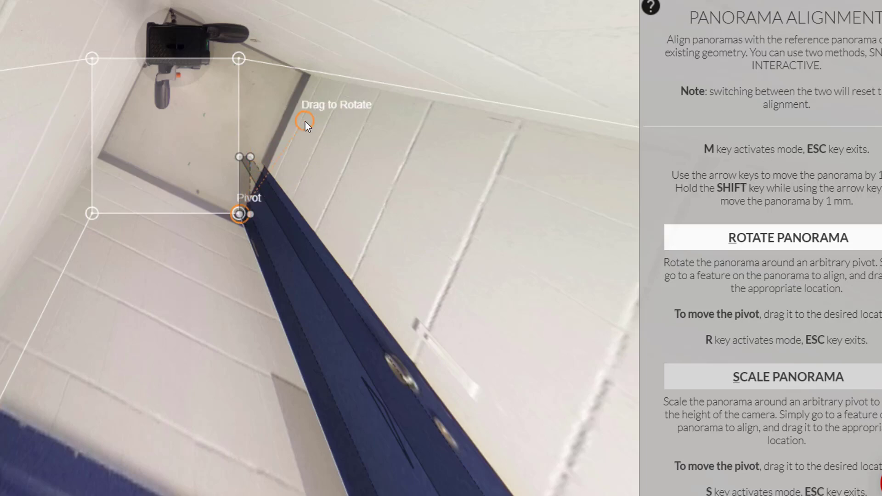
drag(334, 132, 283, 120)
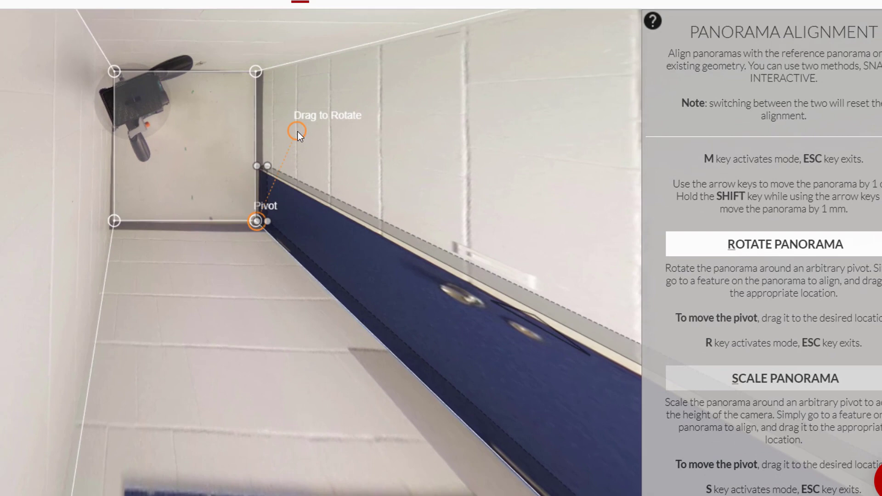
key(Escape)
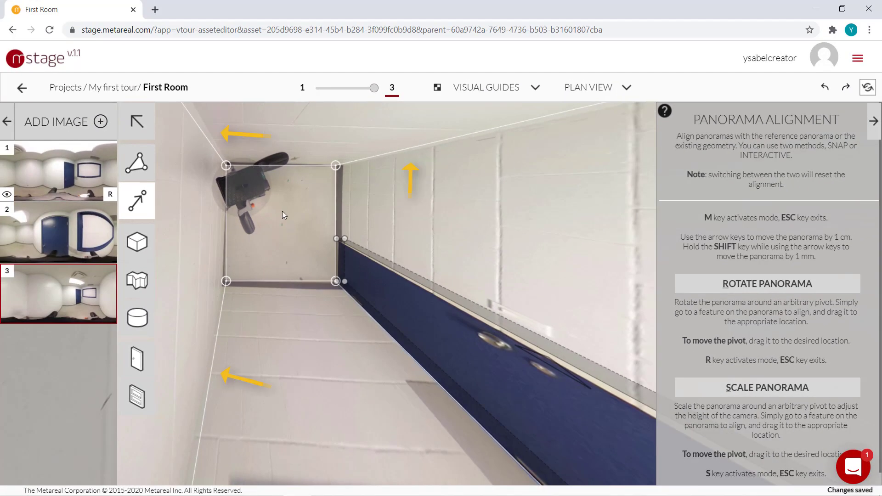
key(r)
drag(347, 215, 348, 214)
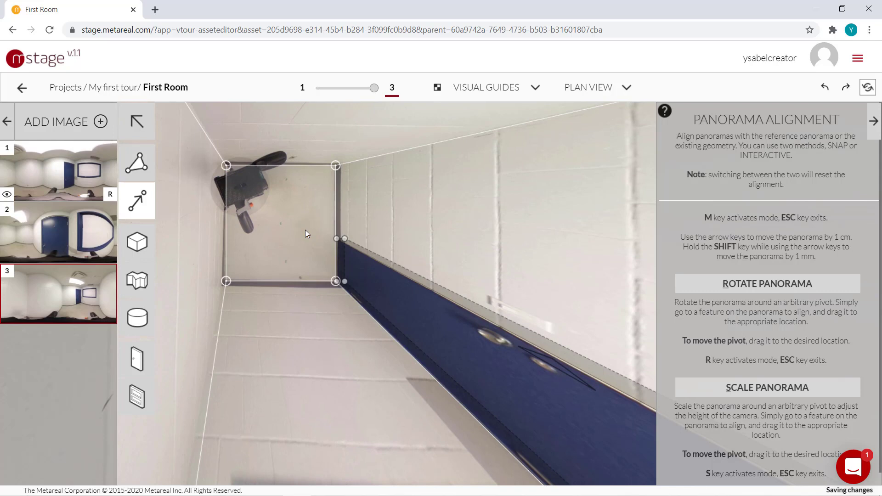
key(r)
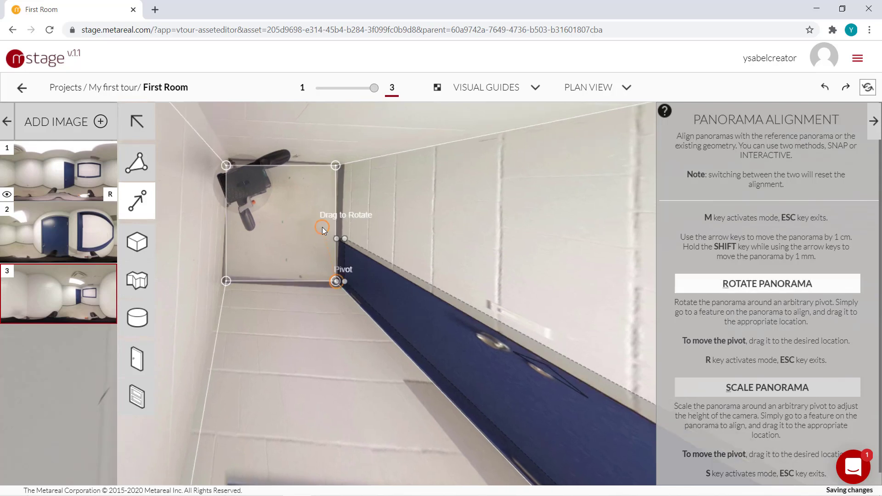
key(Escape)
key(Escape)
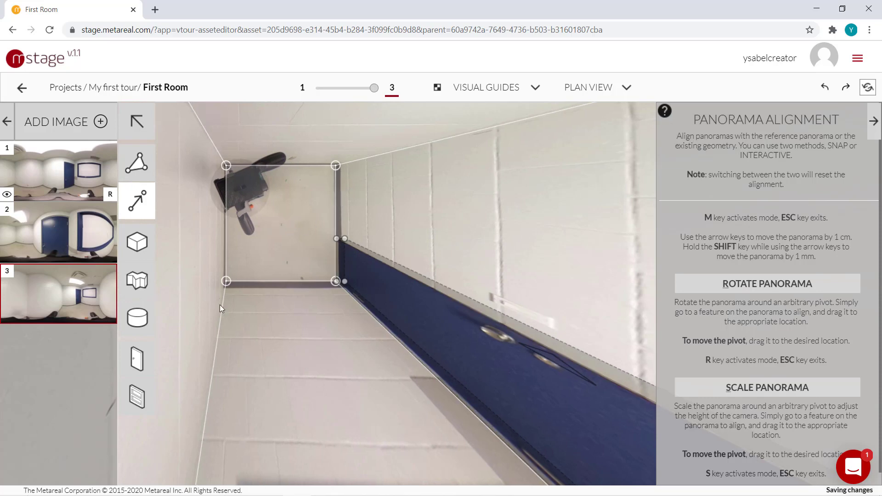
- Try enlarging panorama 3 with Scale Panorama, then undo the scaling
click(732, 387)
drag(275, 214, 327, 242)
key(Escape)
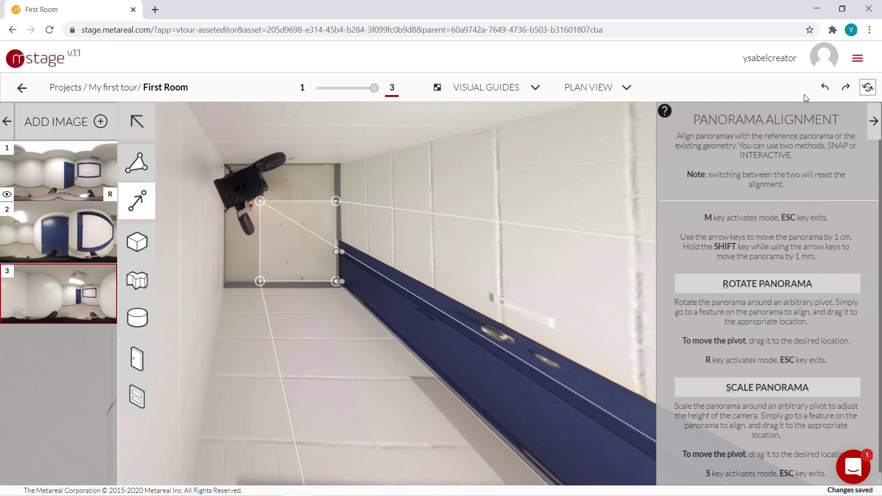
click(825, 87)
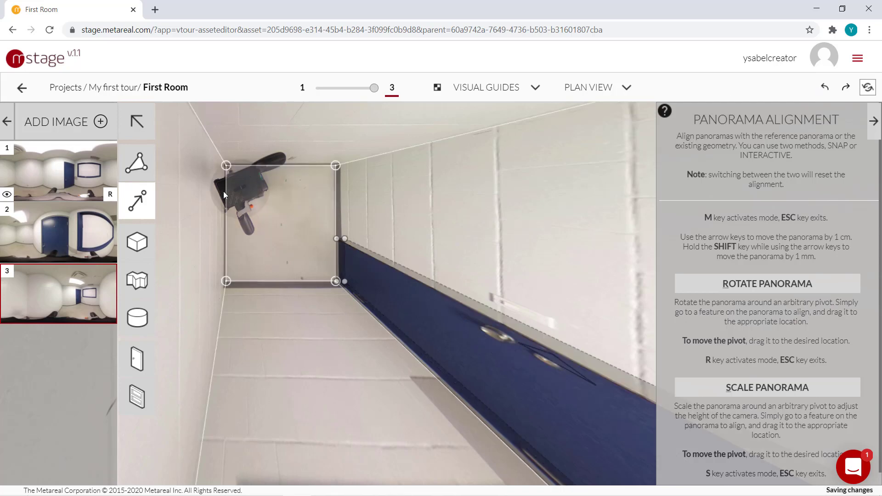
- Switch to Panorama View and fade between overlaid panoramas to compare alignment
click(591, 92)
click(592, 118)
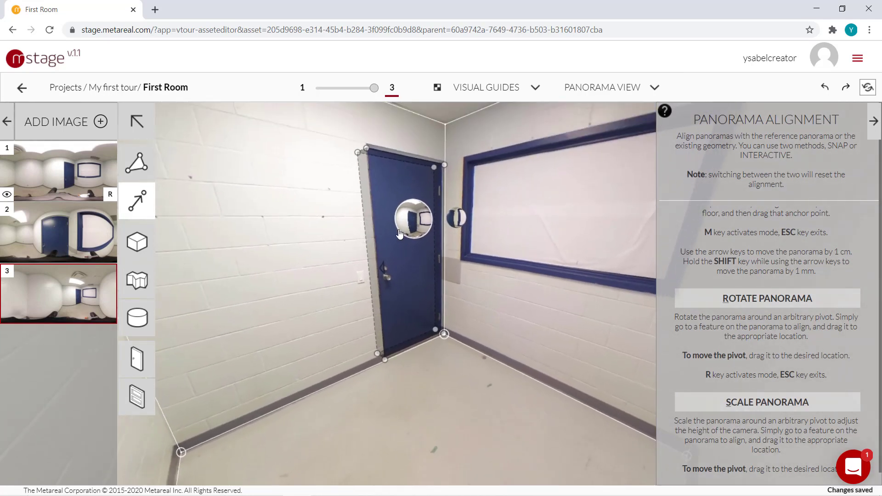
drag(374, 89, 434, 141)
- Visit panoramas 2, 1 and 3 via hotspots, then look toward the window wall
click(137, 121)
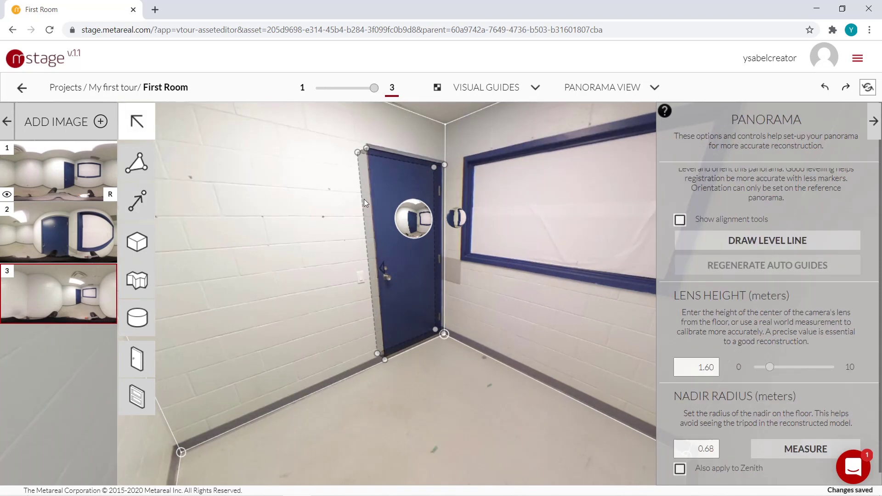
click(453, 224)
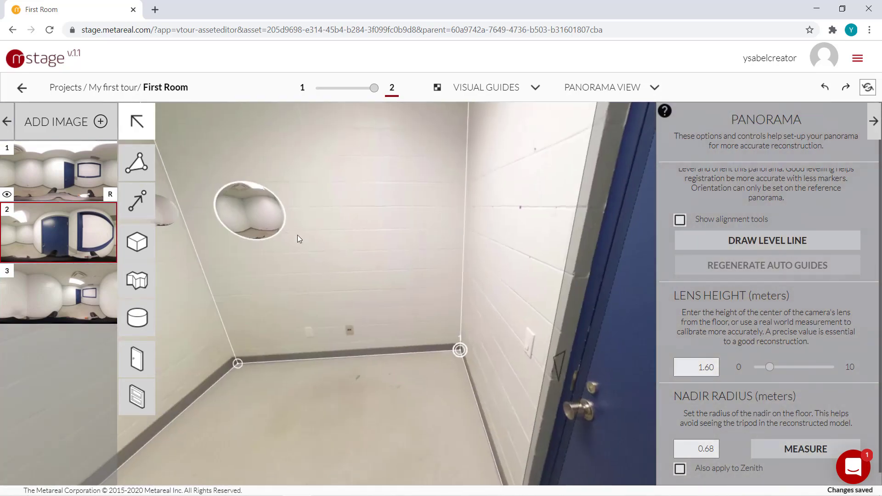
click(260, 226)
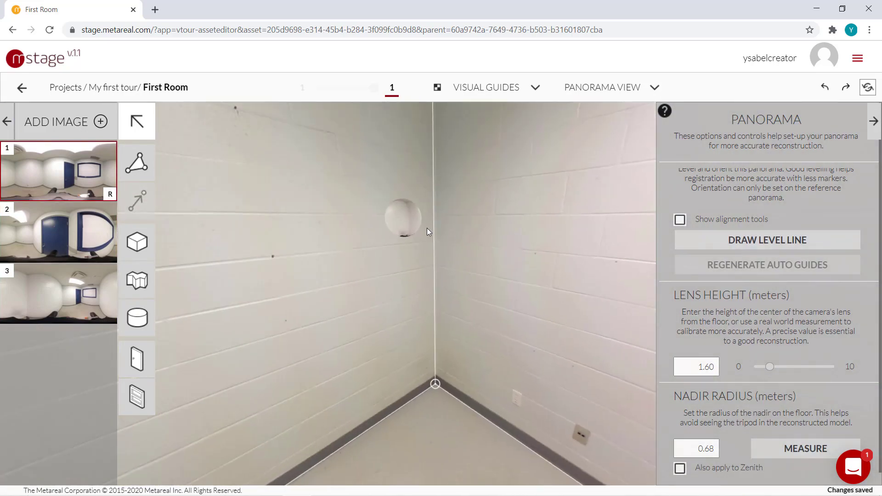
click(421, 227)
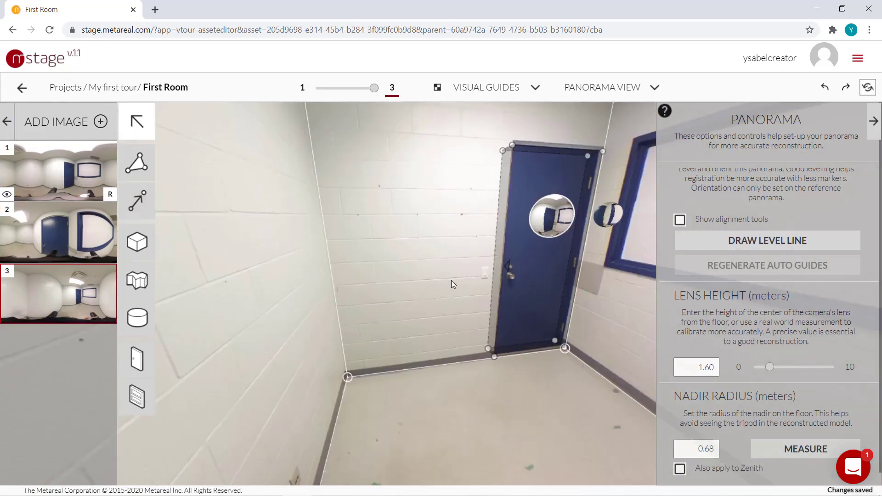
drag(452, 281, 335, 280)
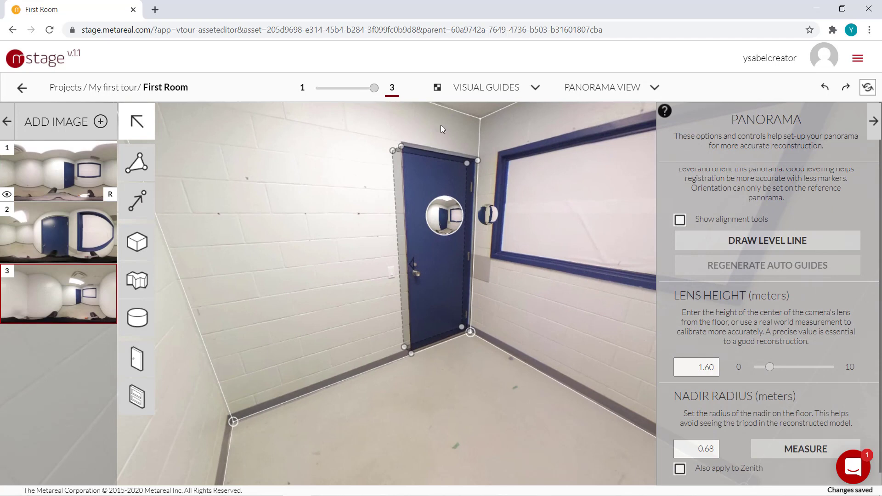
- Turn off all visual guides except Pano Bubbles
click(504, 93)
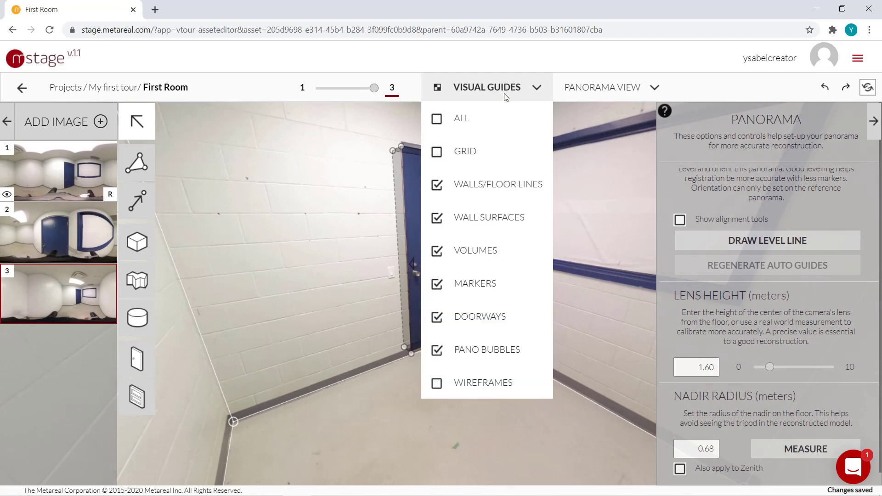
click(437, 122)
click(436, 121)
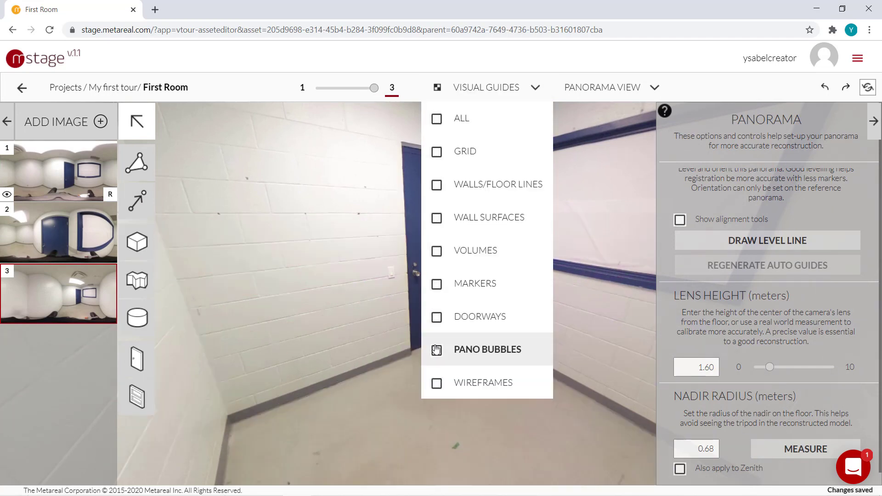
click(437, 350)
drag(329, 331, 259, 330)
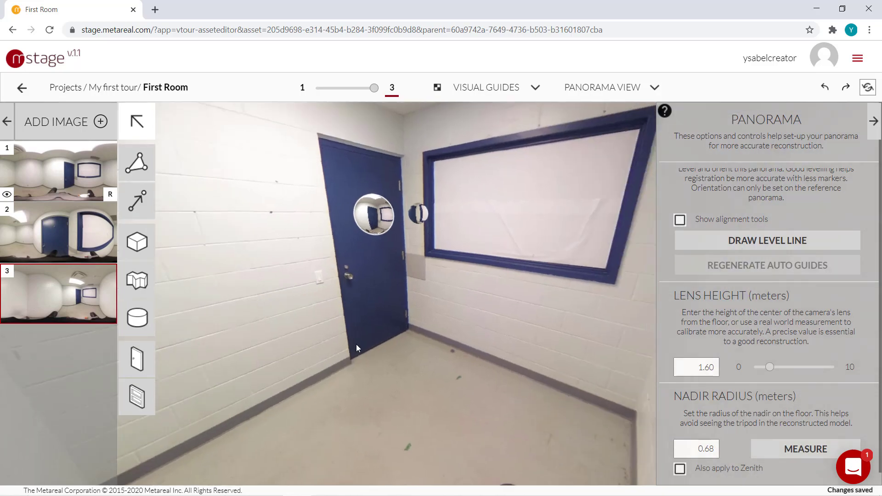
- Fly through panoramas 2, 1 and 3 via their bubbles and look toward the door
click(372, 227)
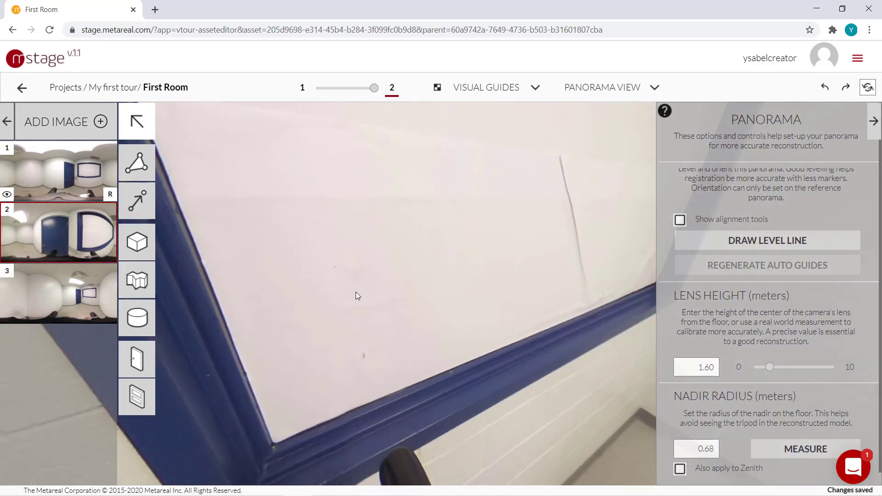
click(434, 210)
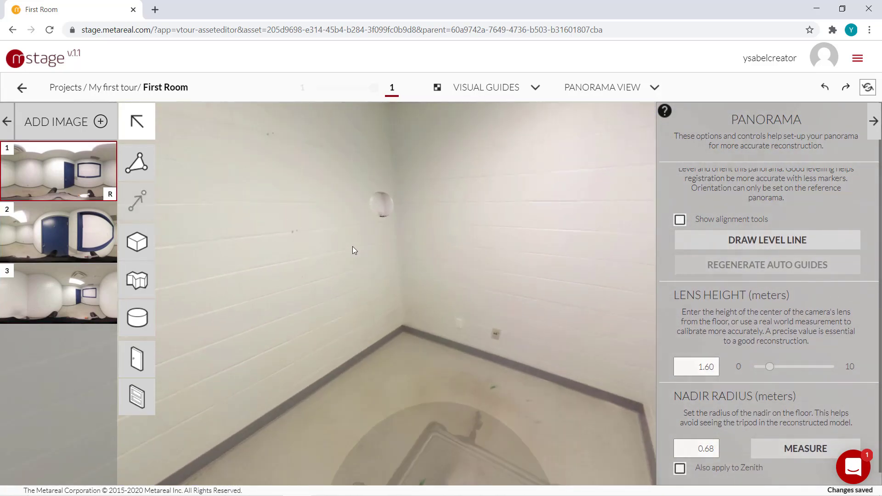
click(381, 204)
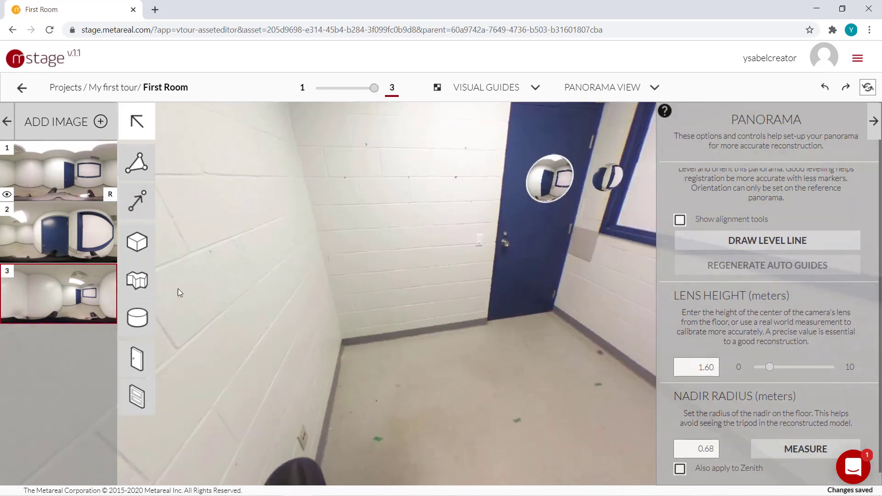
drag(399, 274, 278, 291)
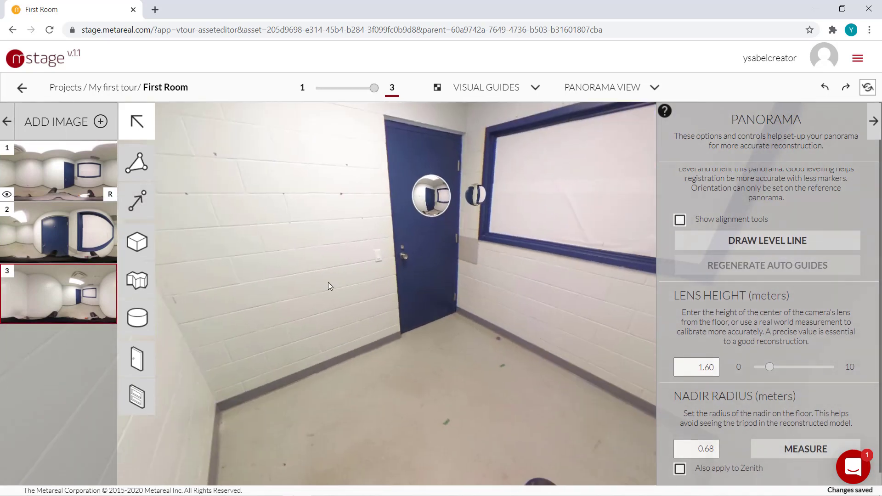
- Switch between panoramas 1, 3 and 2, ending on panorama 3 to check its alignment
click(58, 171)
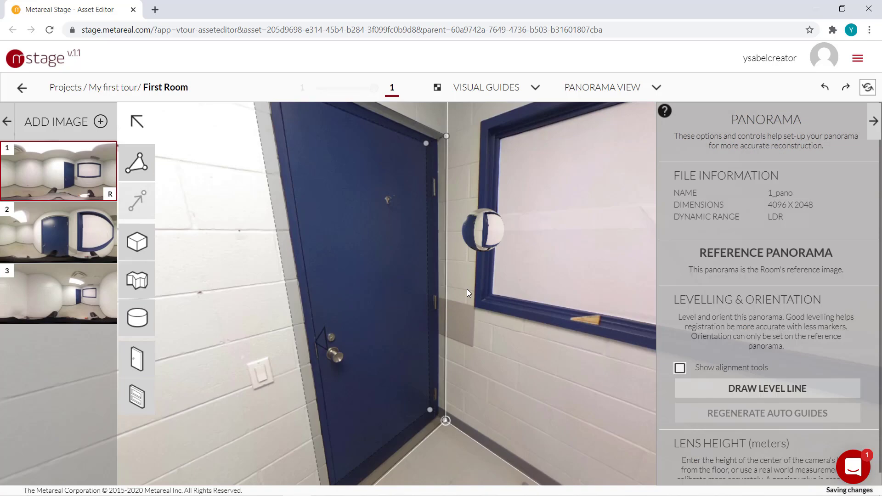
click(42, 277)
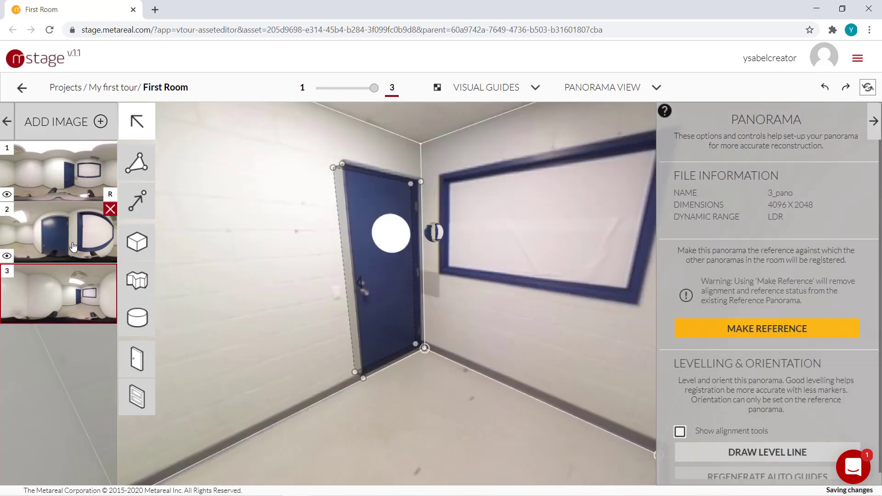
click(108, 260)
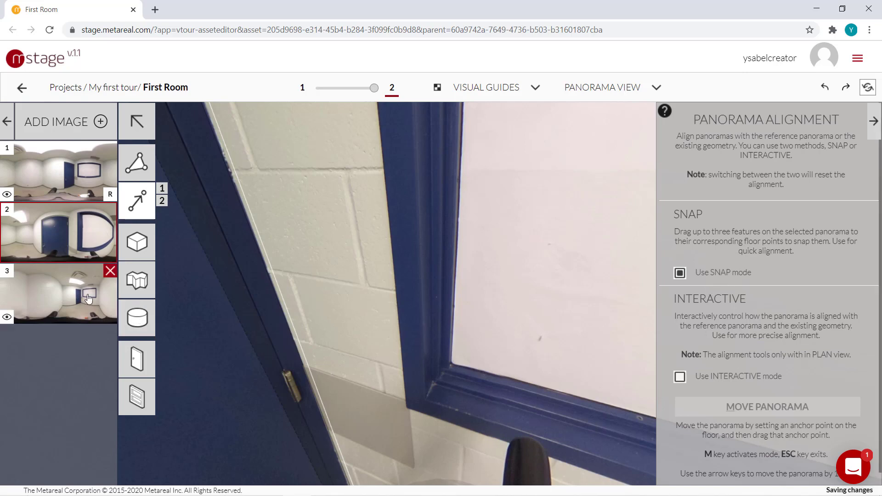
click(110, 274)
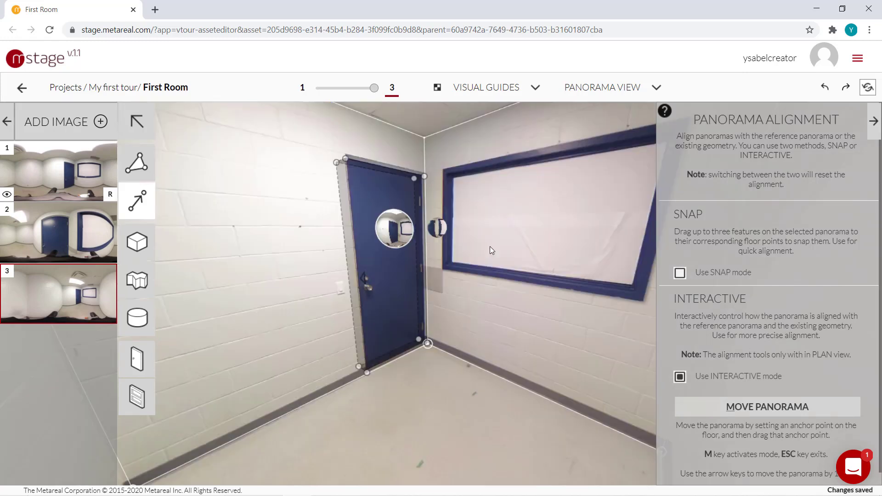
- Return to the project dashboard and scroll down to the tour
click(22, 88)
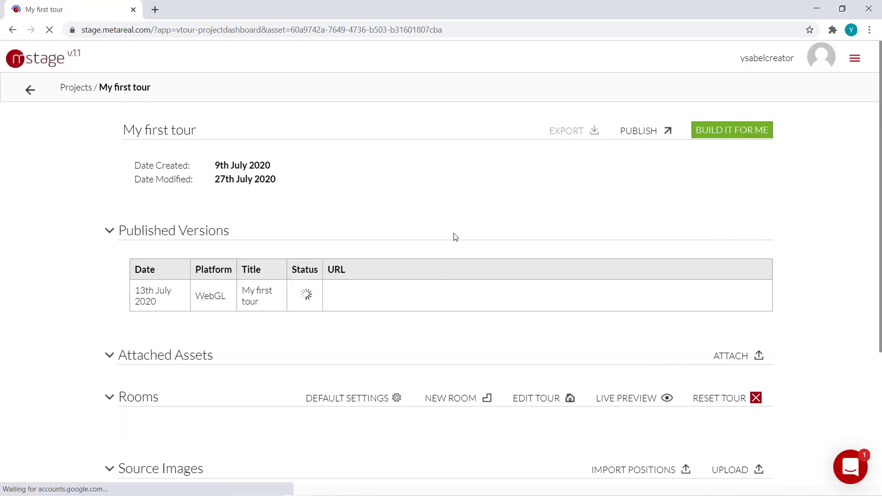
scroll(503, 305, down, 1)
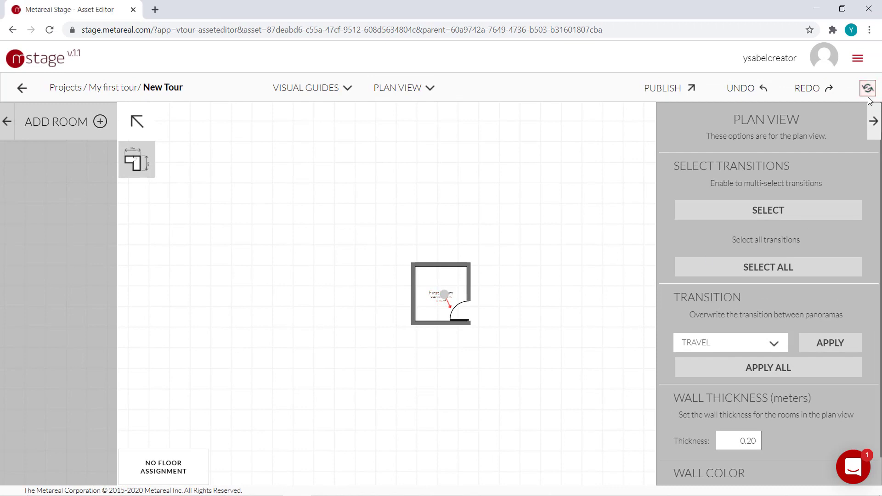
- Refresh the tour and drag the First Room label to a new spot inside the room
click(867, 92)
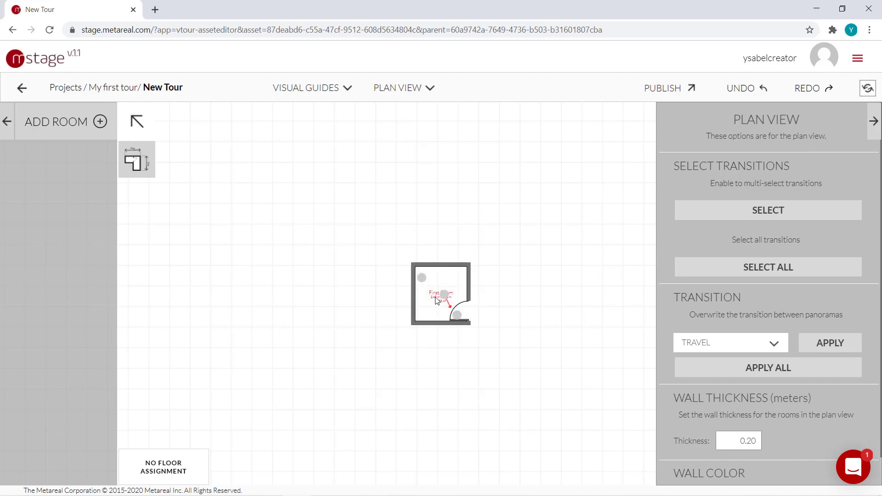
mouse_move(436, 300)
mouse_down()
mouse_move(442, 282)
mouse_move(428, 313)
mouse_up()
- Switch to Model View and orbit to face the door wall
click(403, 94)
click(415, 123)
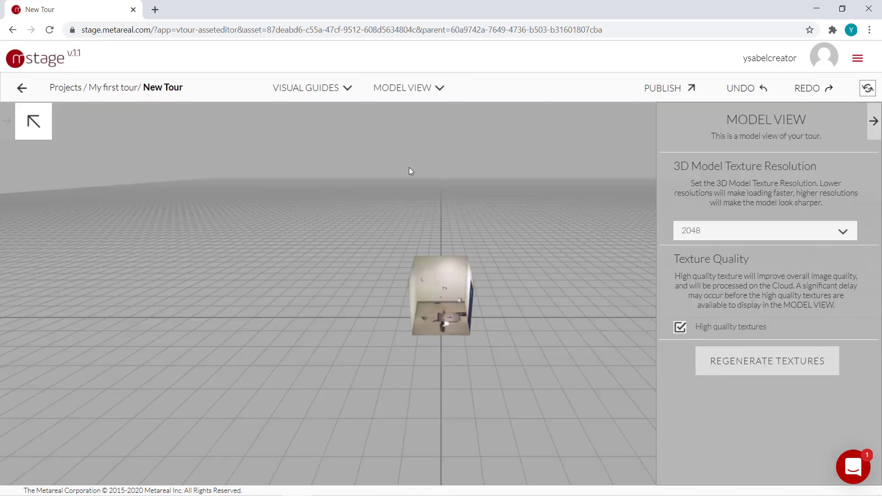
drag(497, 428, 492, 370)
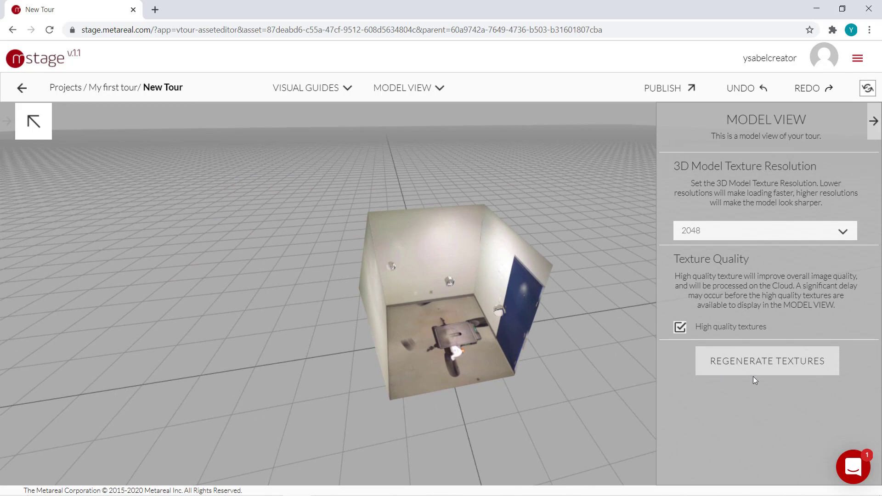
- Regenerate all models and textures, then orbit to a near top-down view
click(747, 366)
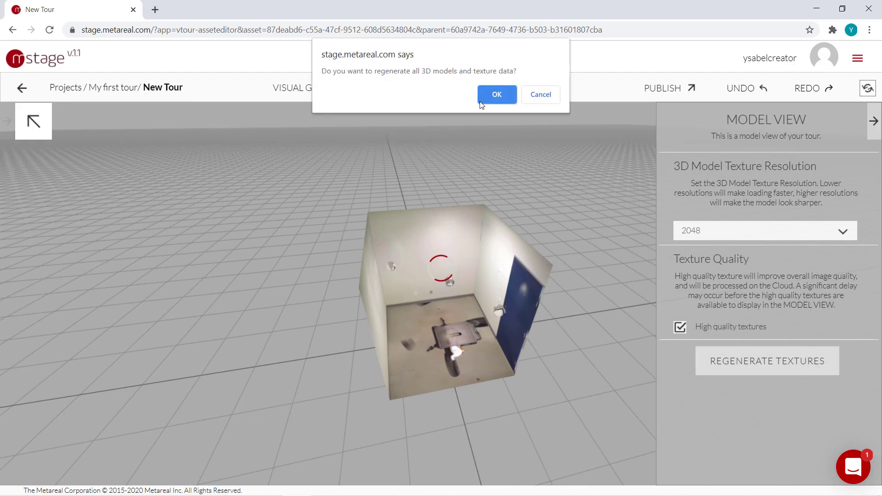
click(497, 94)
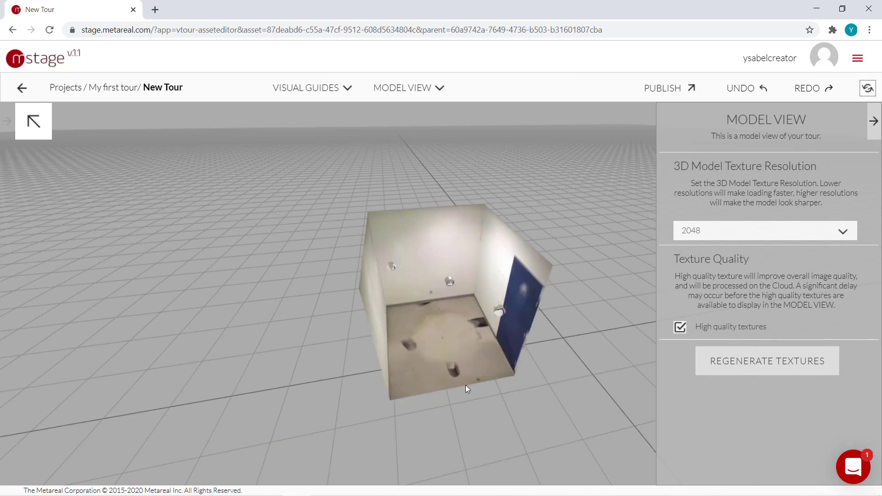
drag(457, 396, 443, 365)
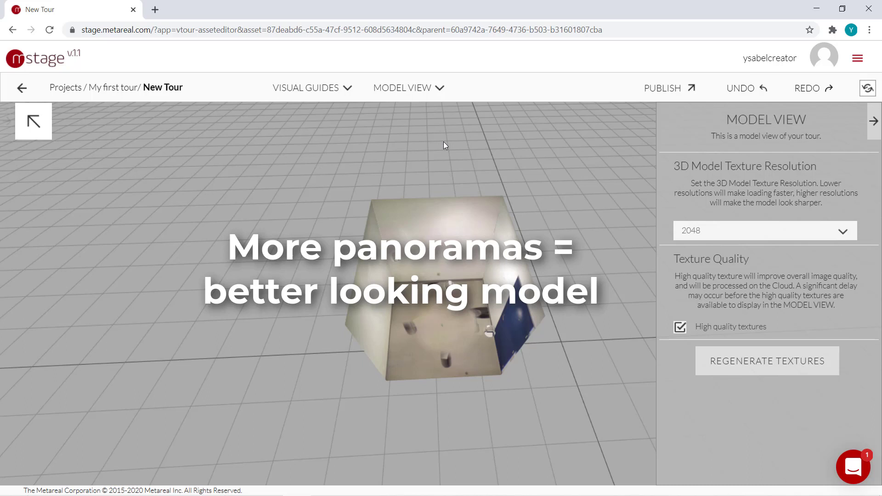
- Switch the editor to the tour Preview
click(421, 87)
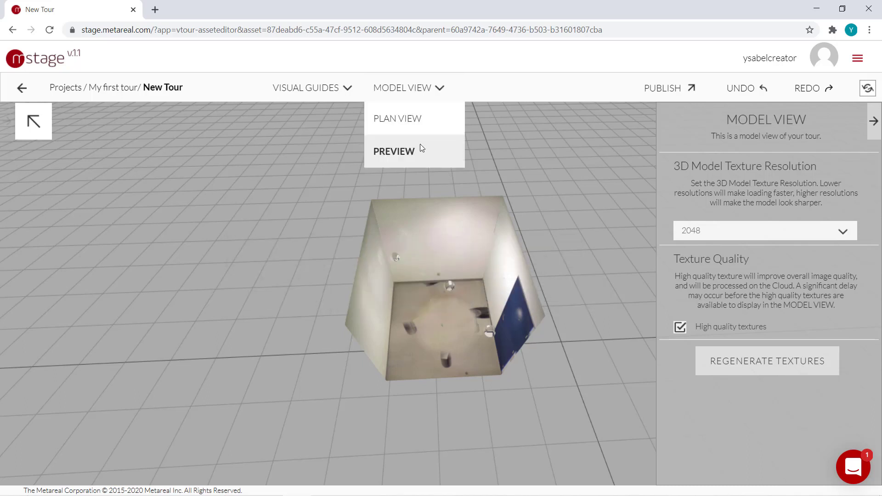
click(420, 145)
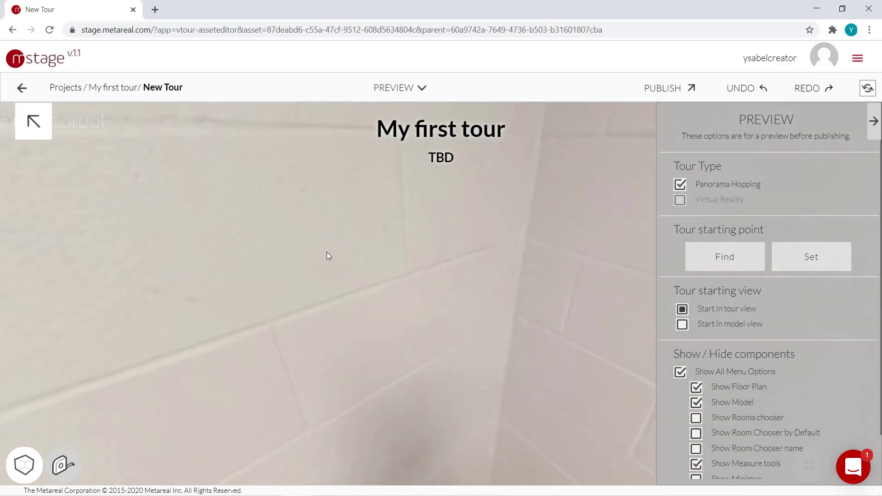
scroll(778, 354, down, 4)
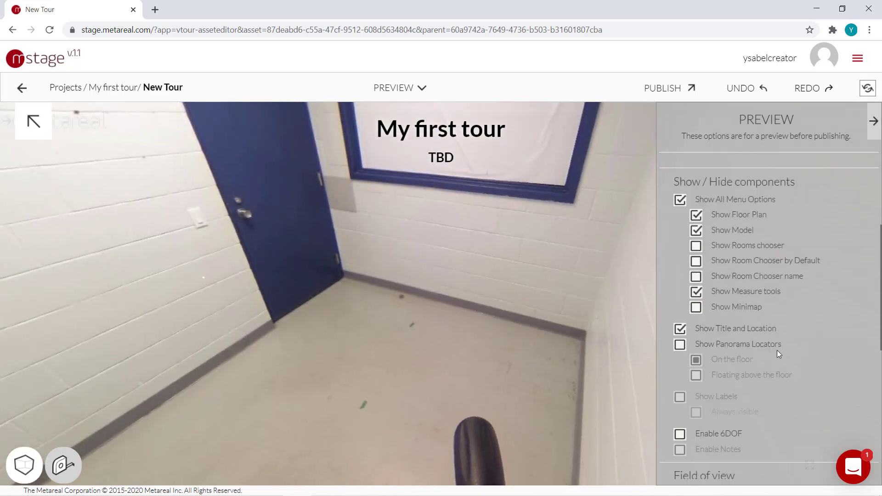
scroll(768, 373, down, 1)
- Try panorama locators On the floor and Floating above the floor, then hide them
click(680, 287)
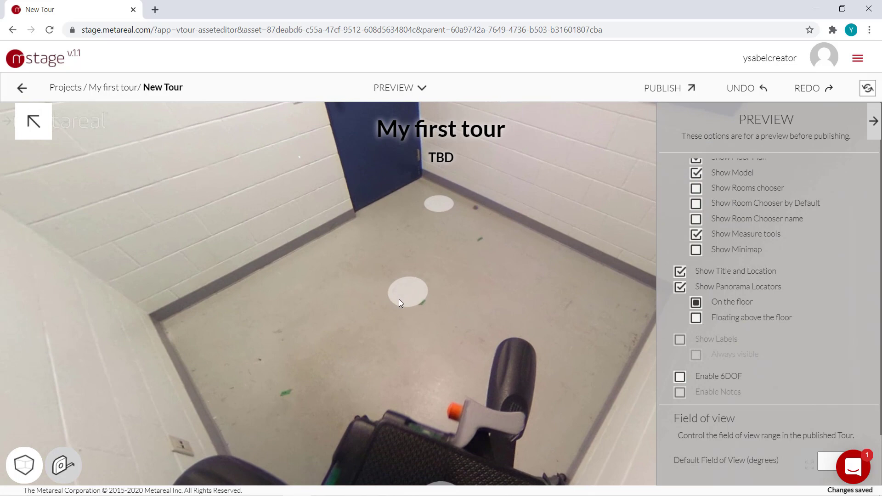
click(420, 234)
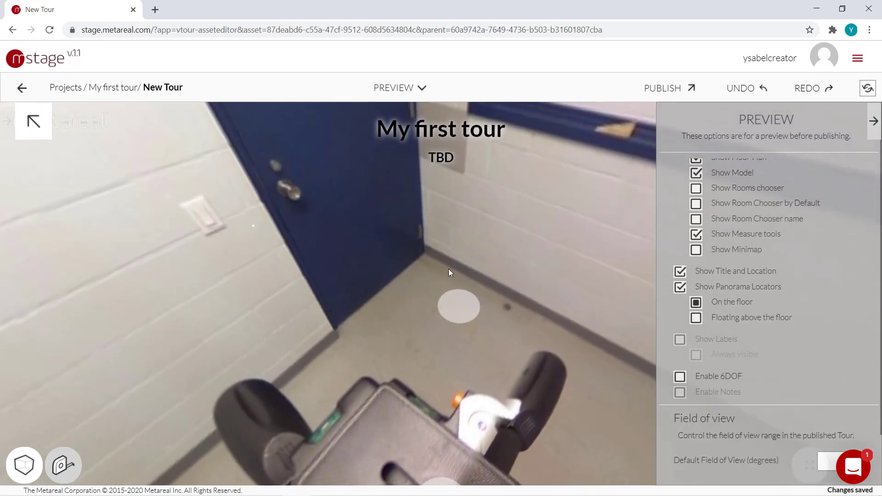
click(697, 318)
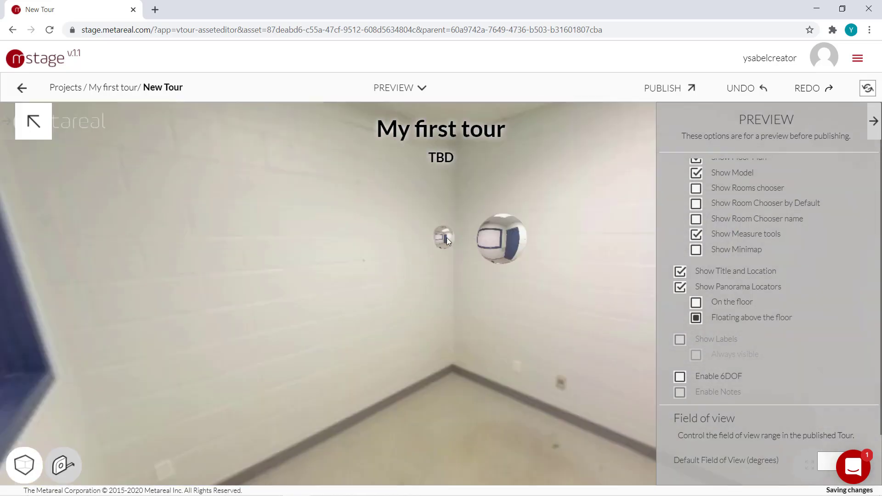
click(445, 238)
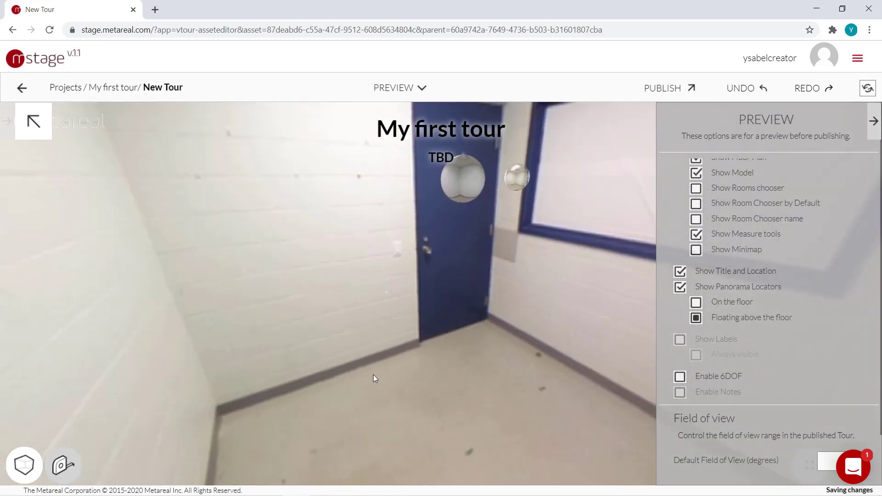
click(681, 288)
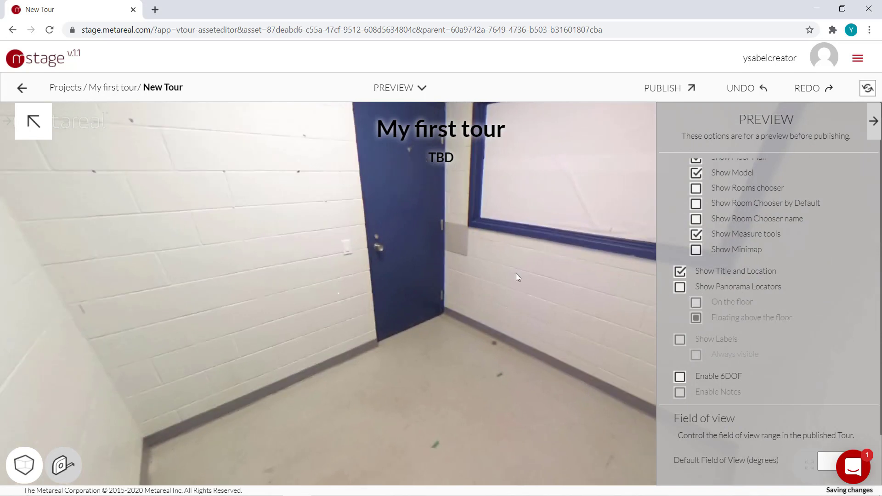
click(432, 254)
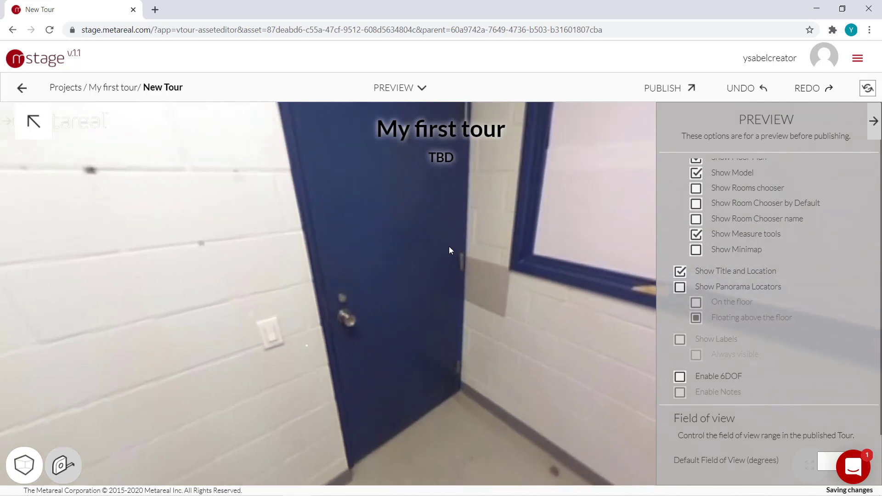
click(410, 90)
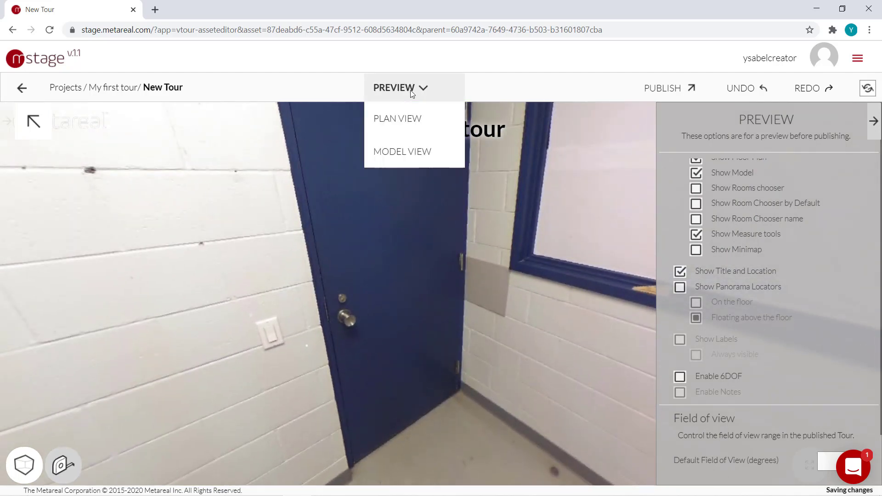
- Return to Plan View, zoom in, and open the Travel transition of the top-left–middle link
click(419, 119)
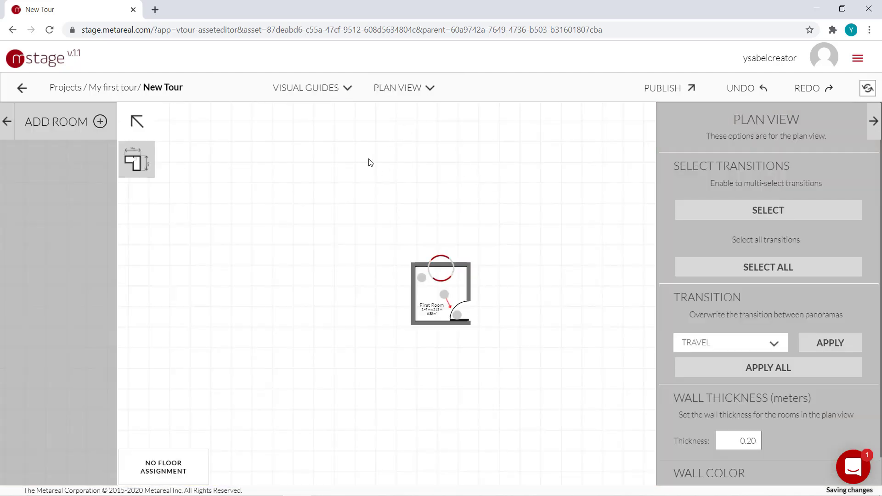
click(320, 92)
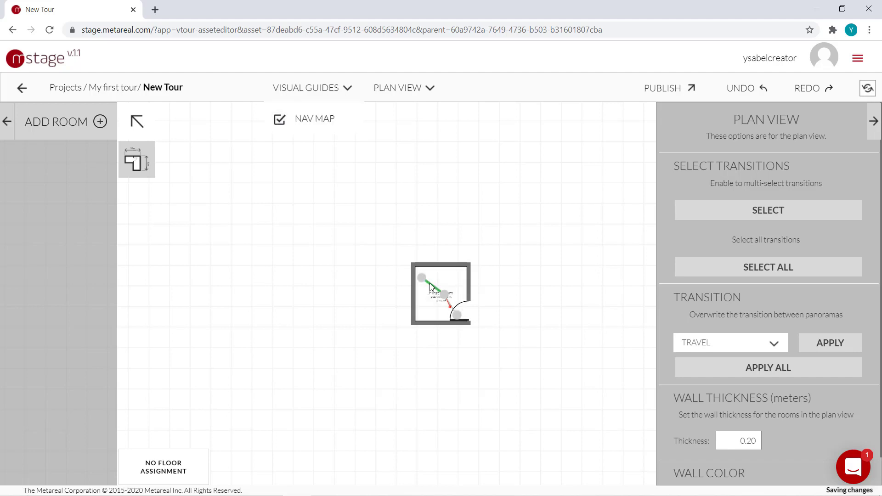
scroll(454, 316, up, 1)
scroll(455, 317, up, 1)
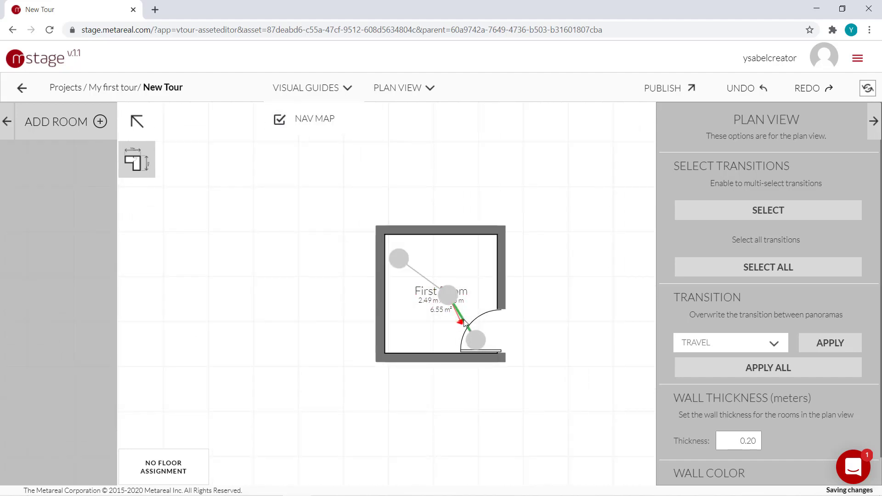
click(424, 281)
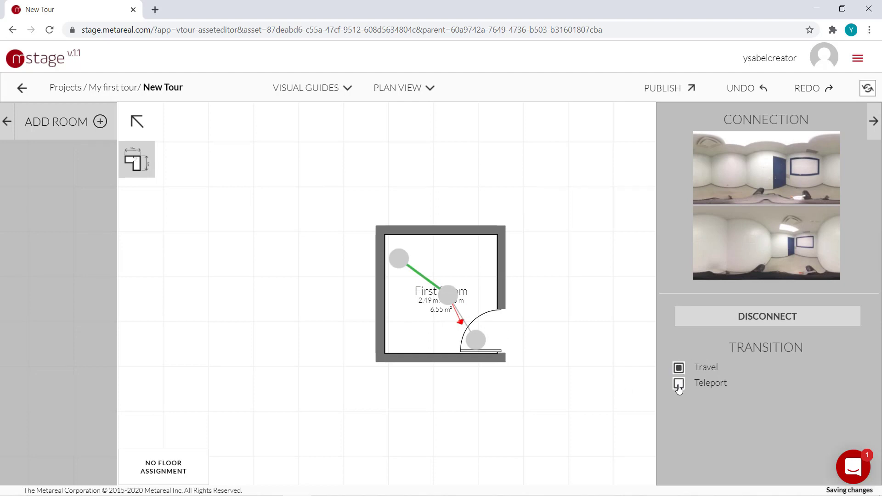
- Link the door-side panorama directly to the top-left panorama and check the new connection
click(559, 305)
click(476, 341)
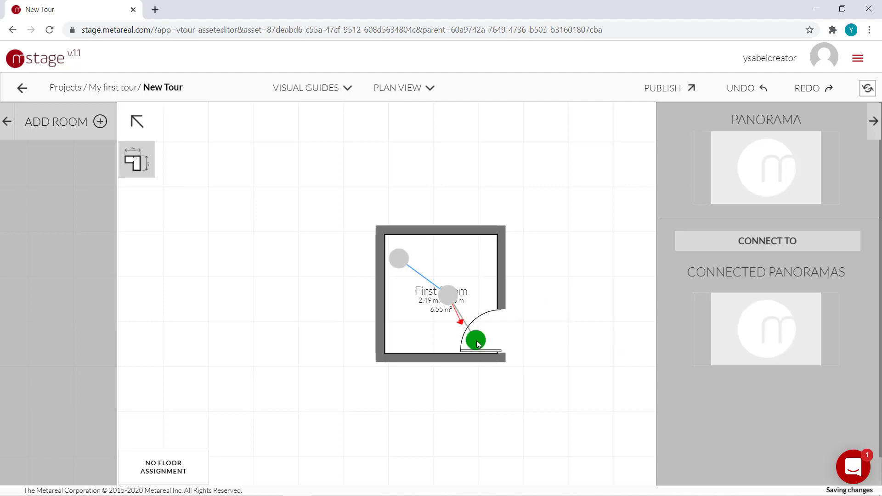
click(719, 249)
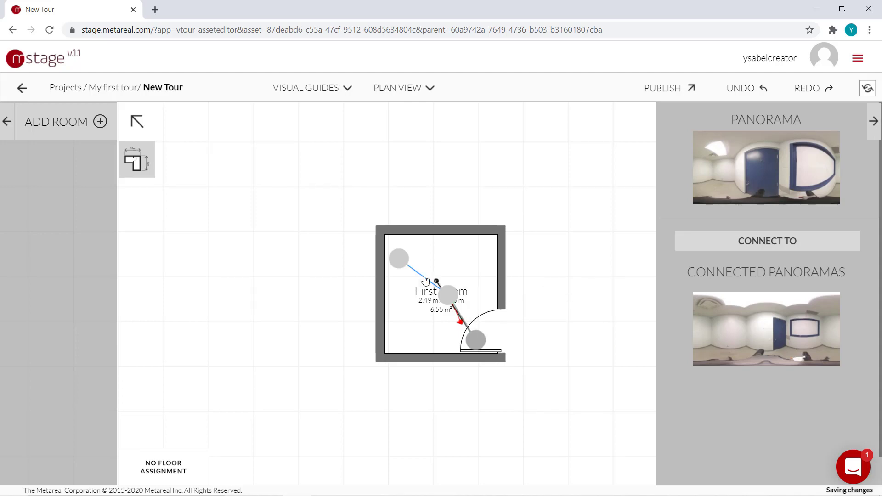
click(400, 258)
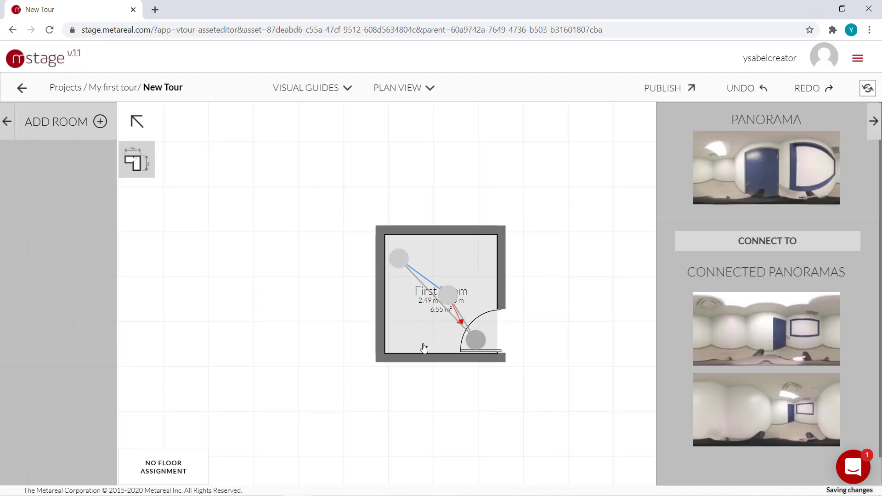
click(465, 320)
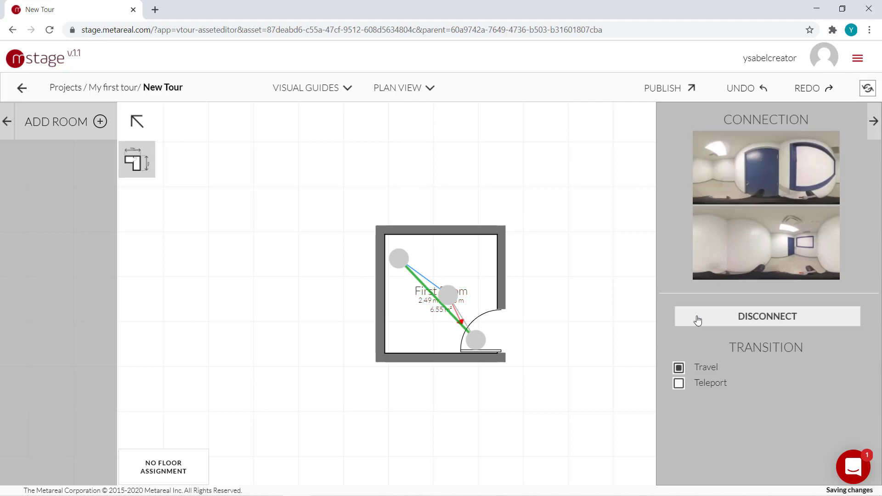
click(561, 293)
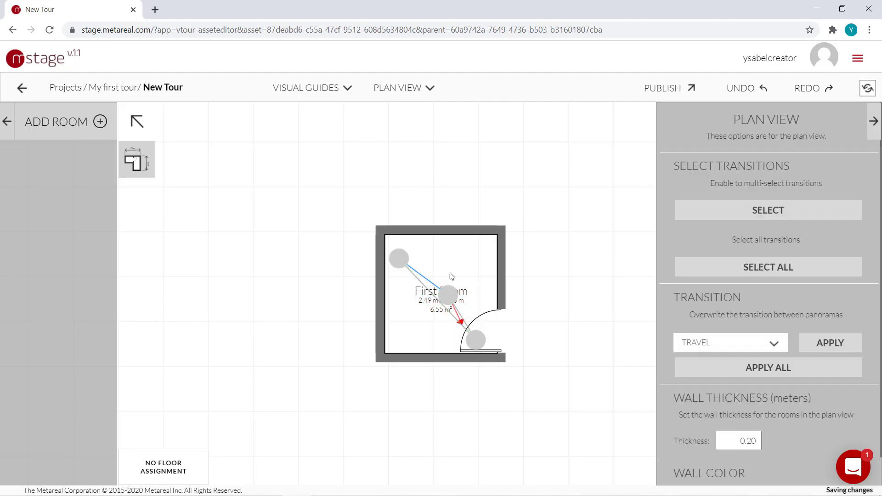
click(418, 90)
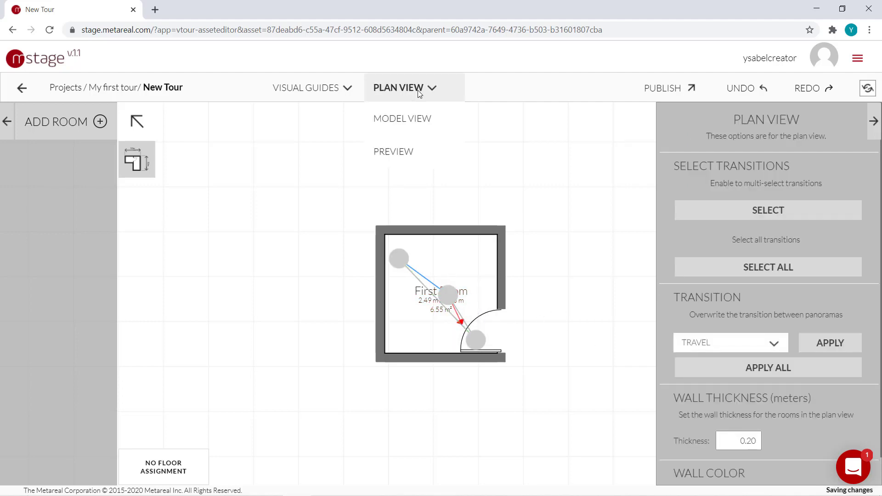
- Preview the tour, hopping through First Room's linked panoramas back to the blue door
click(404, 153)
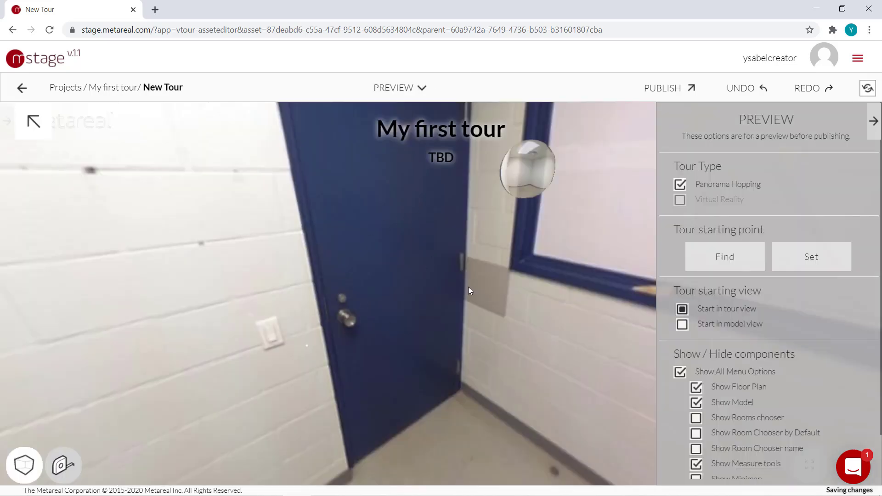
click(478, 249)
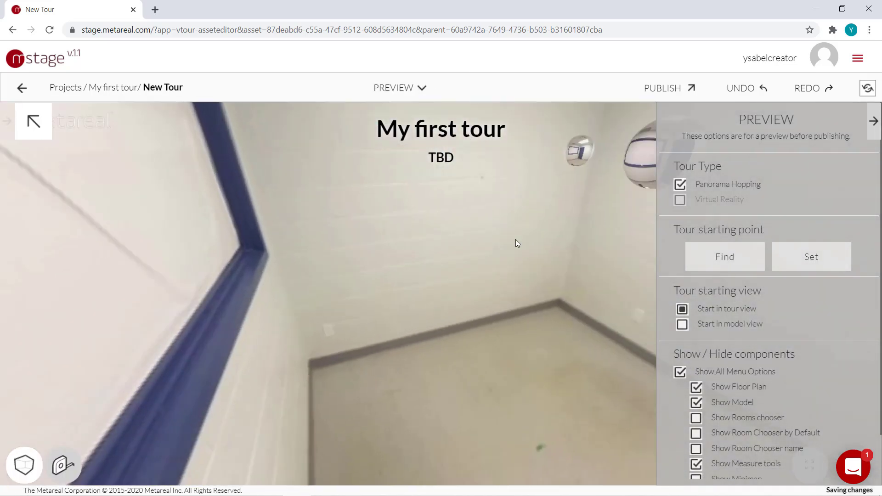
click(428, 177)
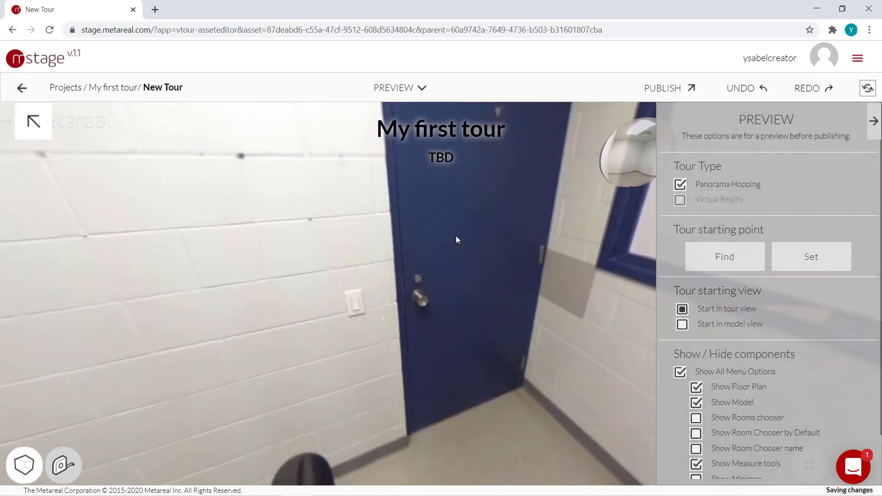
click(455, 235)
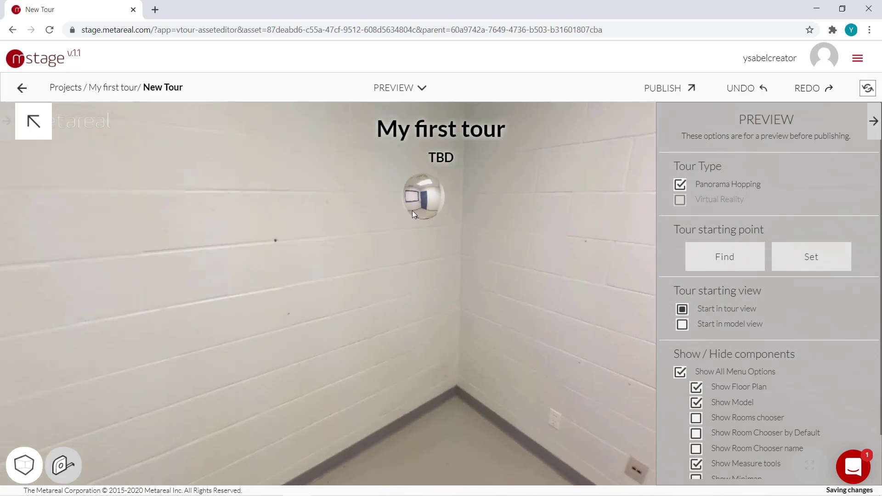
click(422, 198)
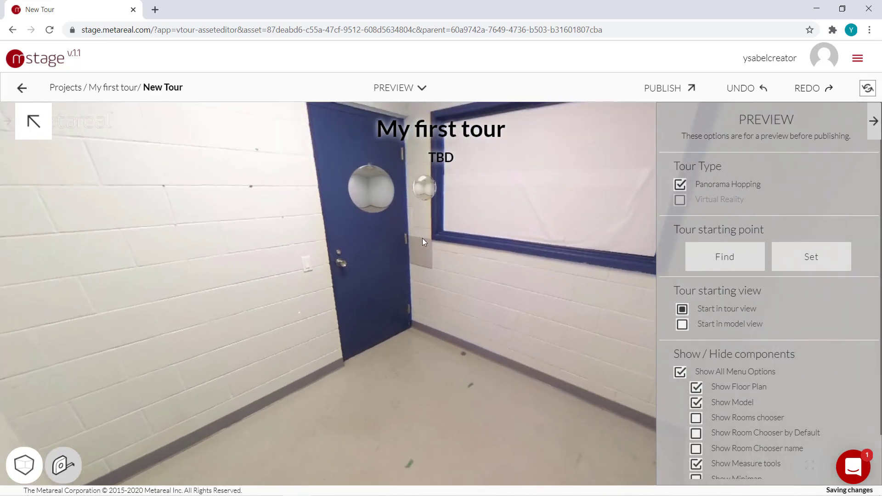
click(436, 205)
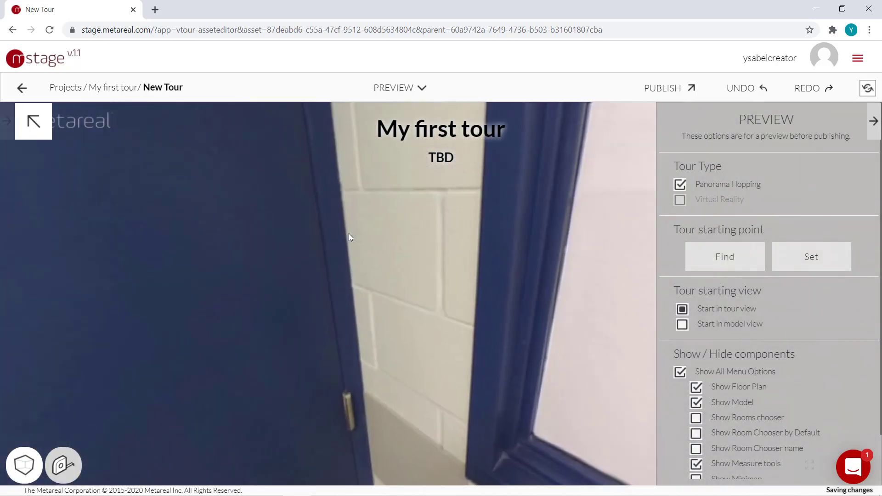
click(417, 87)
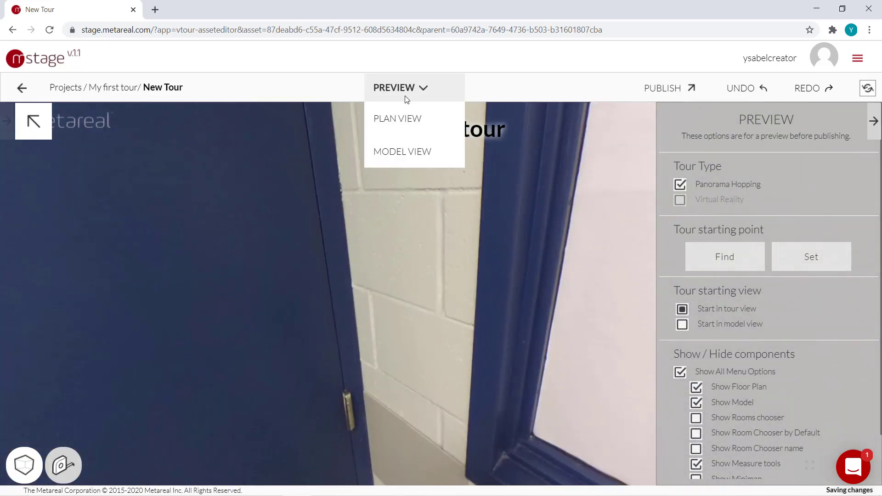
click(404, 149)
scroll(458, 315, down, 5)
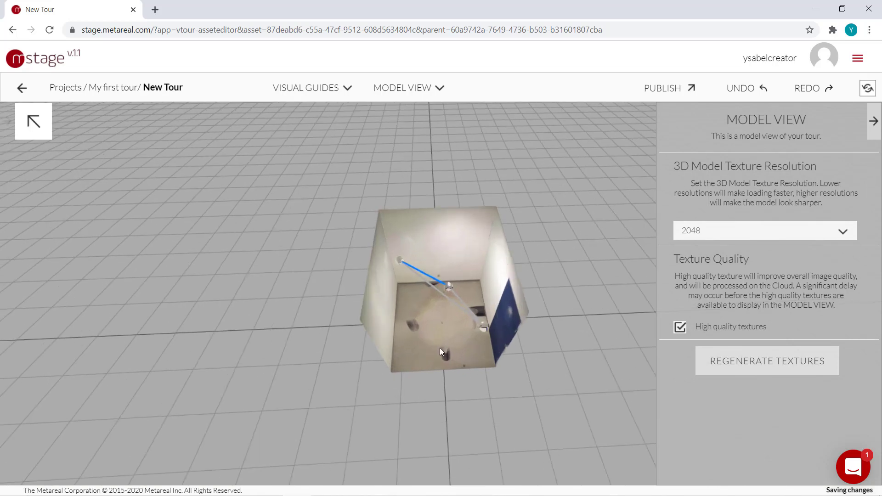
click(434, 280)
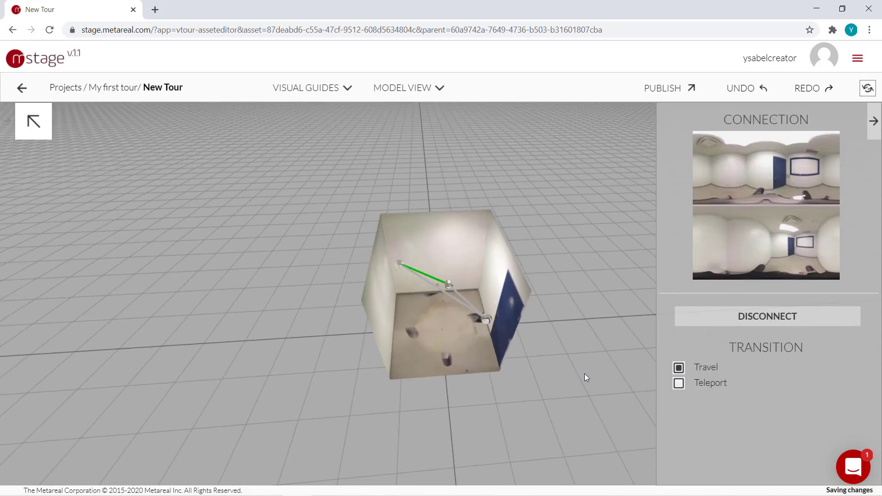
click(498, 366)
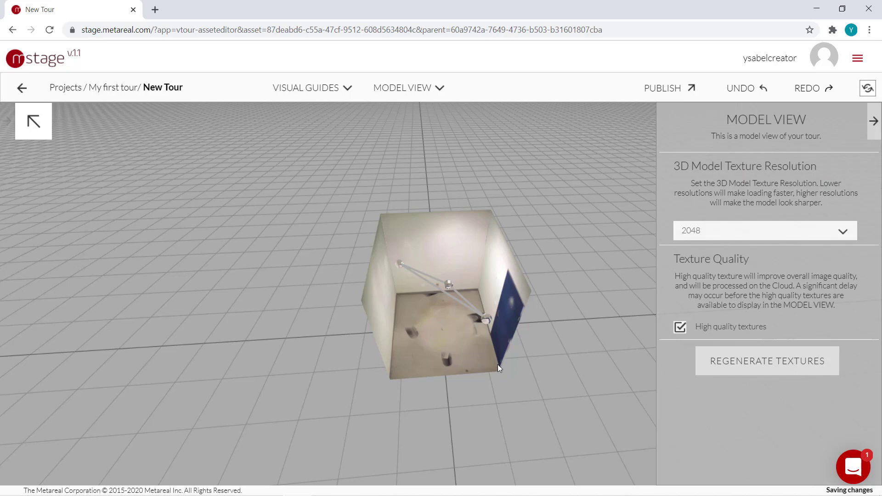
click(414, 90)
click(409, 150)
drag(299, 303, 584, 276)
- Jump into the hotspot's panorama and enable Show Minimap in the preview
click(498, 209)
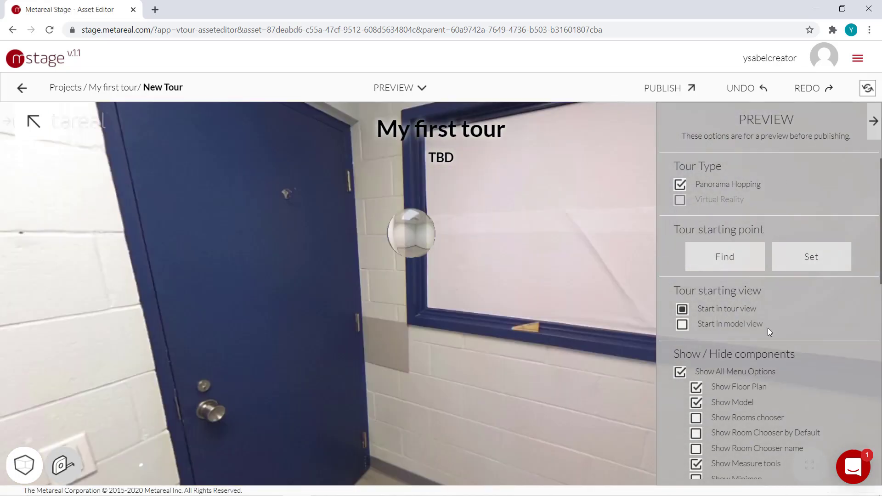
scroll(770, 330, down, 4)
click(696, 308)
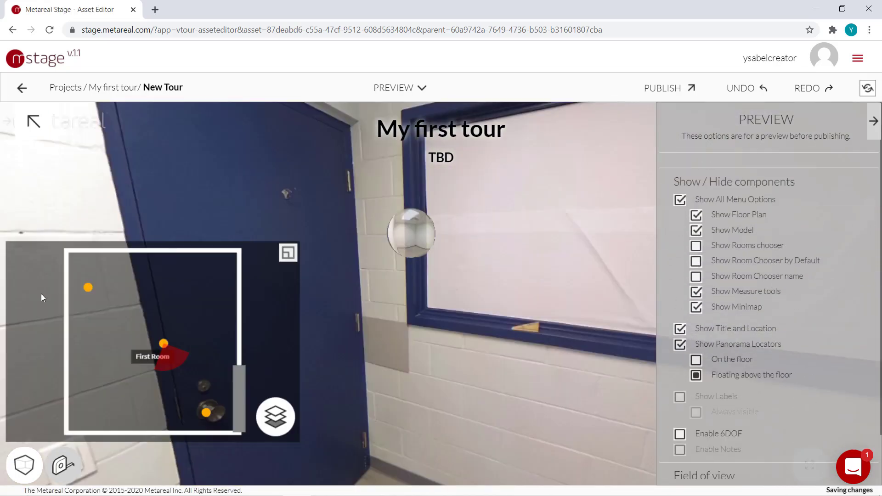
- Test minimap dots and locators by moving across First Room's three panorama spots
click(206, 413)
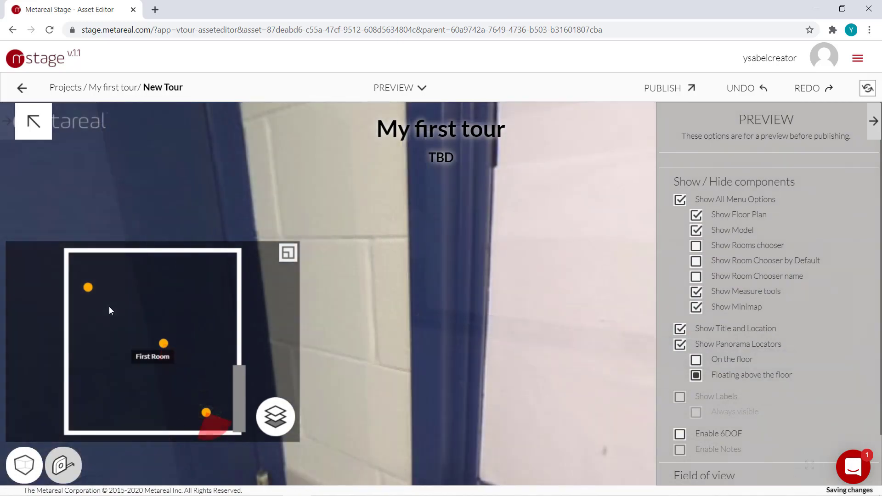
click(88, 288)
drag(419, 393, 462, 206)
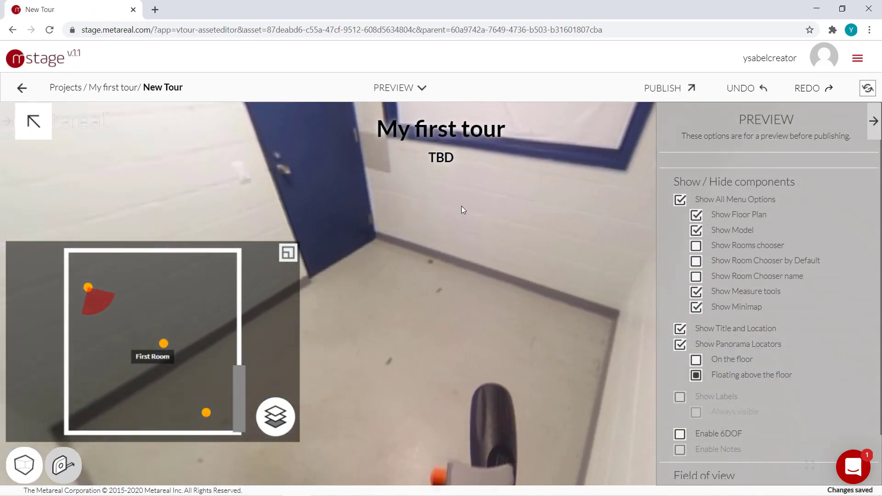
click(379, 221)
mouse_move(523, 274)
mouse_down()
mouse_move(250, 295)
mouse_move(213, 212)
mouse_move(555, 226)
mouse_up()
click(514, 175)
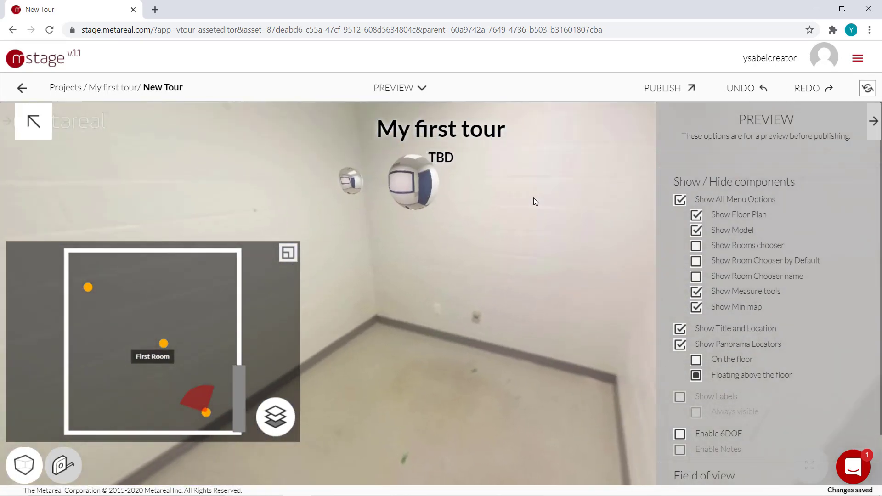
click(317, 186)
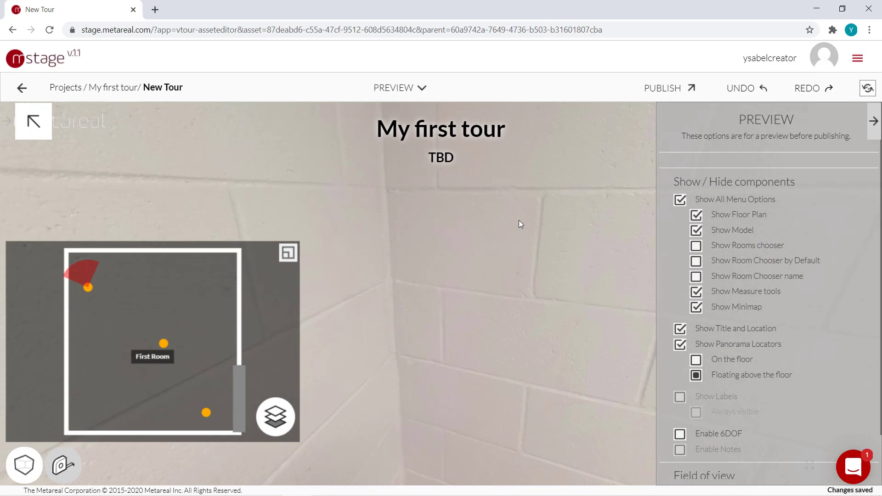
- Publish a new 27th July 2020 web version and go back to the project dashboard
click(669, 88)
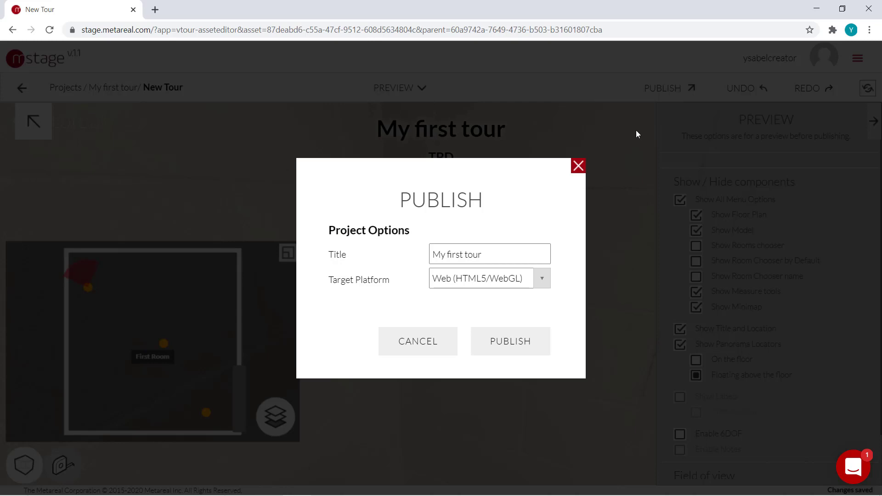
click(510, 341)
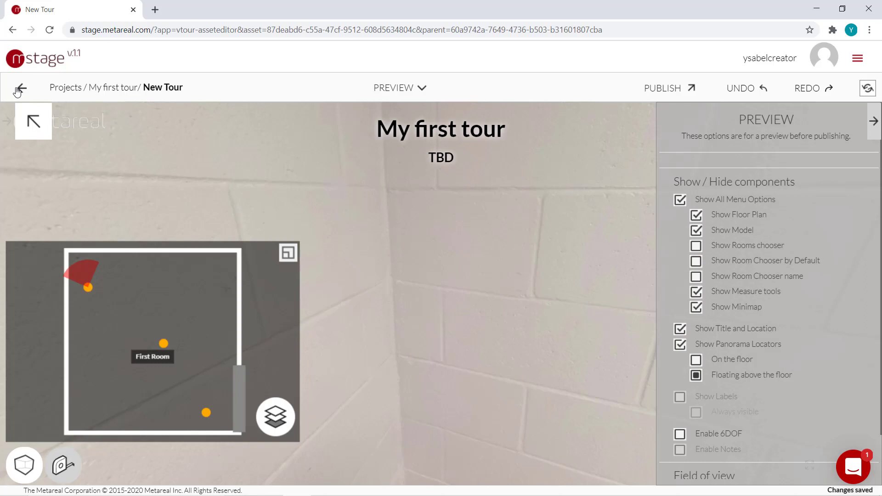
click(18, 91)
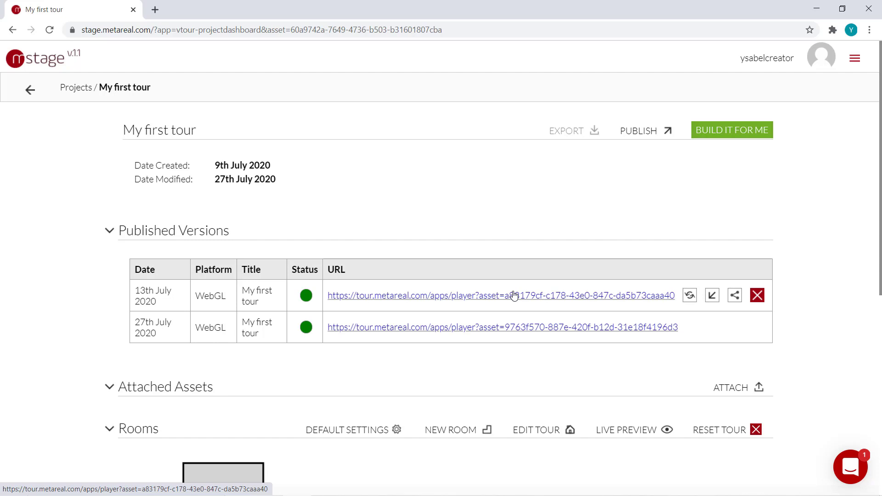
- Republish the 13th July version with the current tour and open its URL in a new tab
click(690, 298)
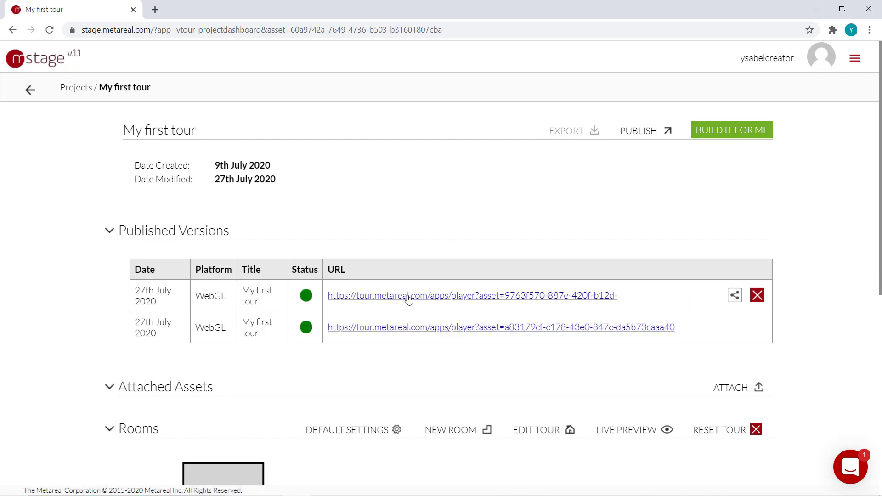
click(386, 331)
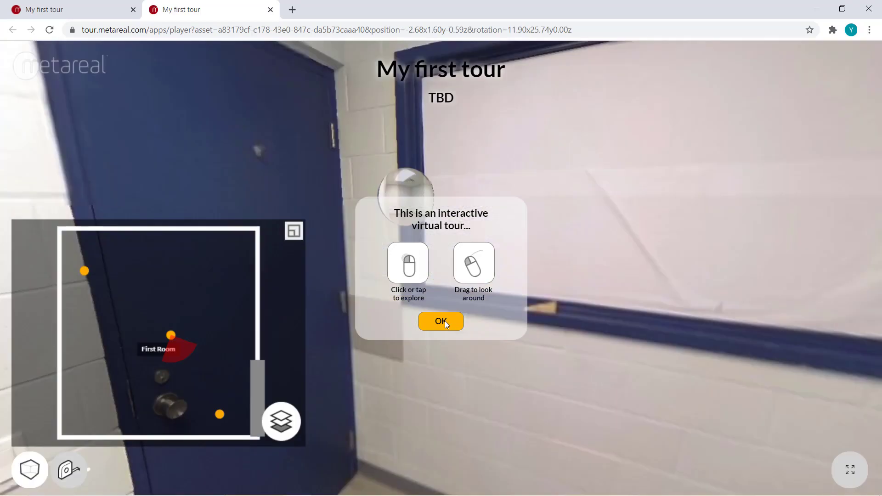
- Dismiss the intro and move between First Room's panorama spots via locators and minimap dots
click(445, 321)
drag(265, 312, 457, 270)
click(404, 274)
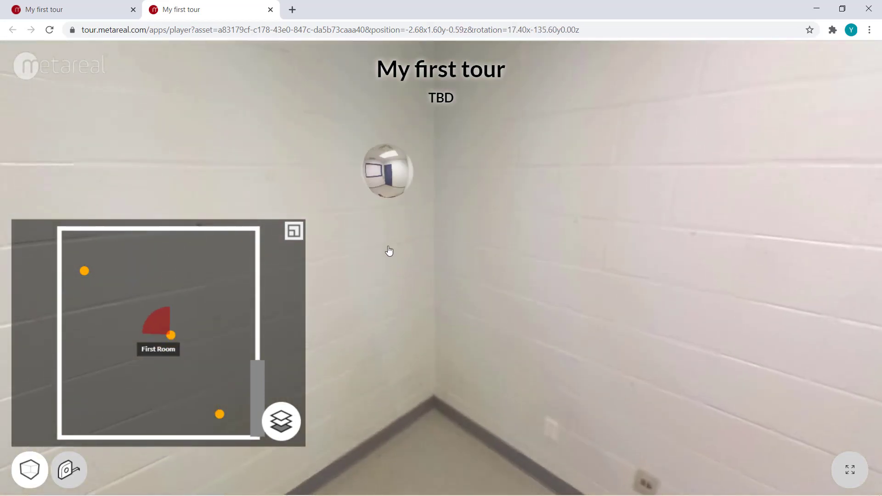
click(585, 329)
drag(585, 329, 403, 267)
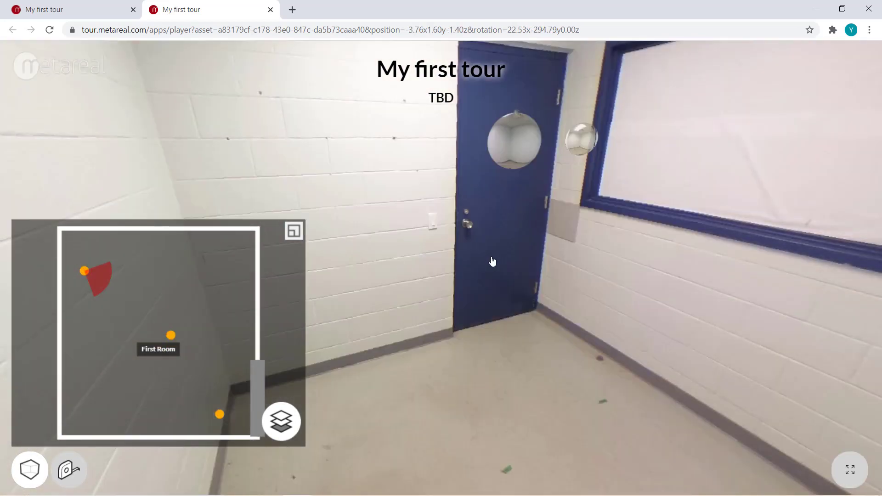
click(492, 261)
click(644, 246)
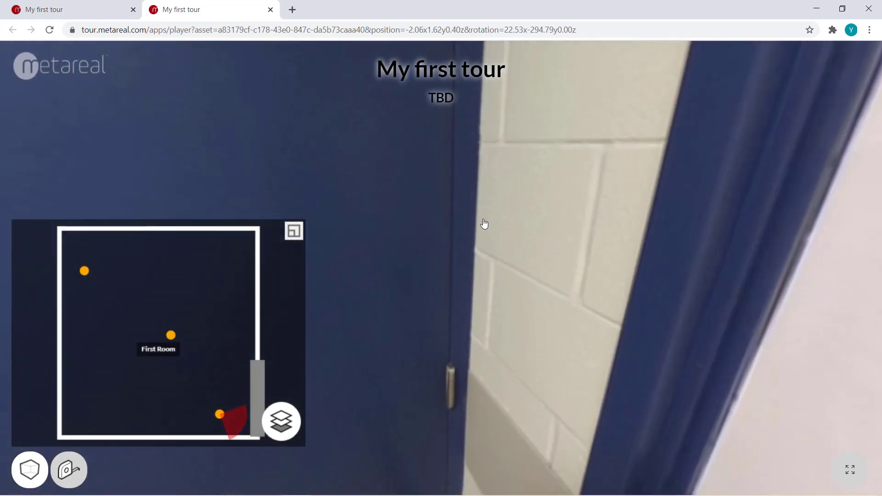
drag(222, 169, 662, 175)
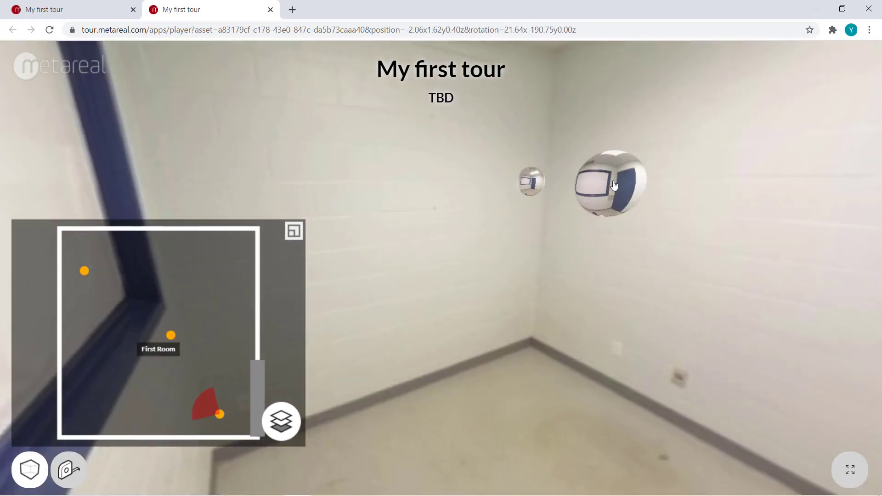
click(490, 246)
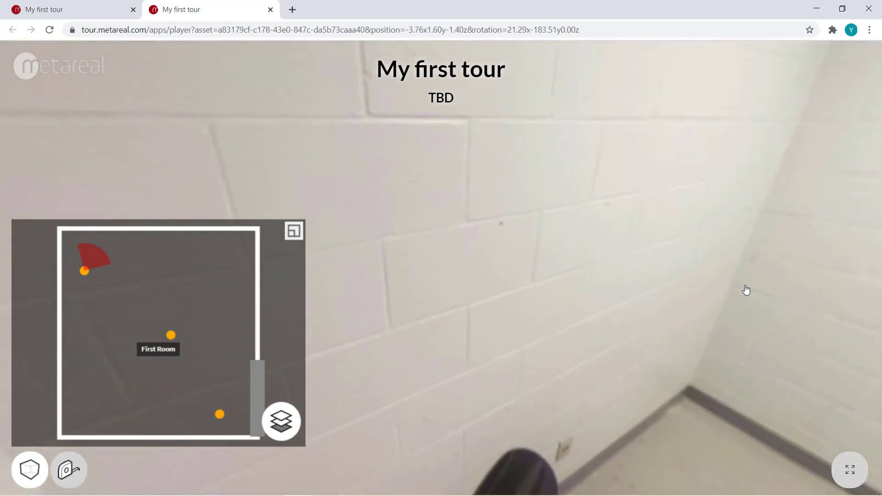
drag(745, 291, 463, 280)
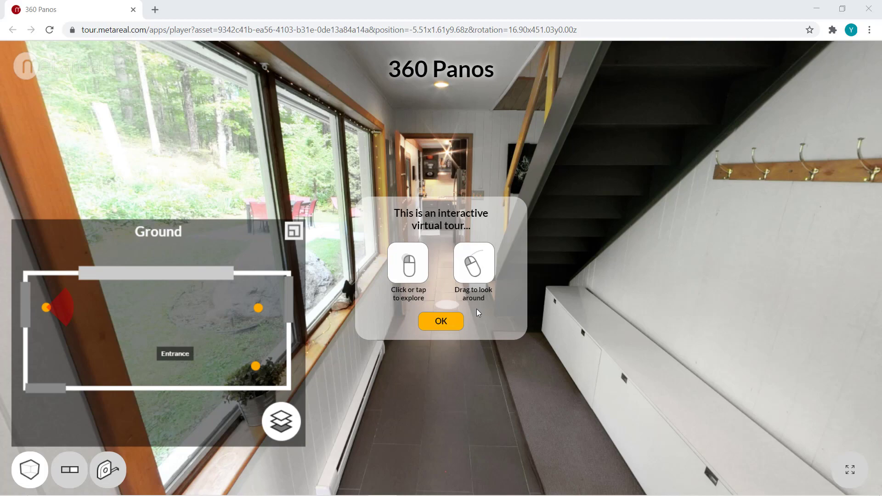
- Dismiss the 360 Panos intro and explore the Ground floor entrance hallway
click(442, 321)
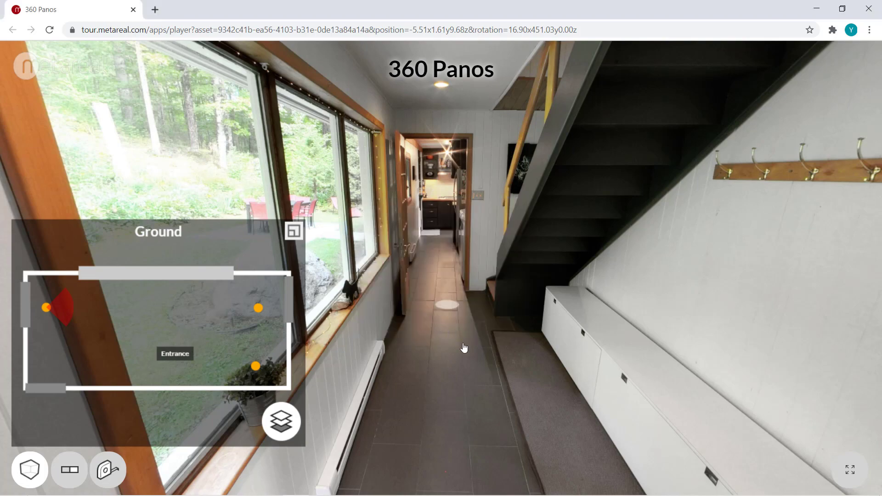
drag(464, 348, 541, 262)
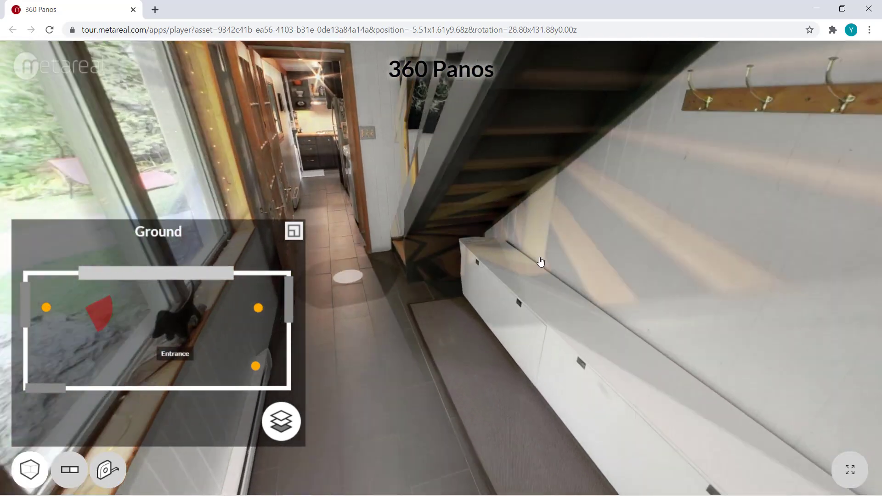
click(541, 262)
drag(571, 292, 461, 303)
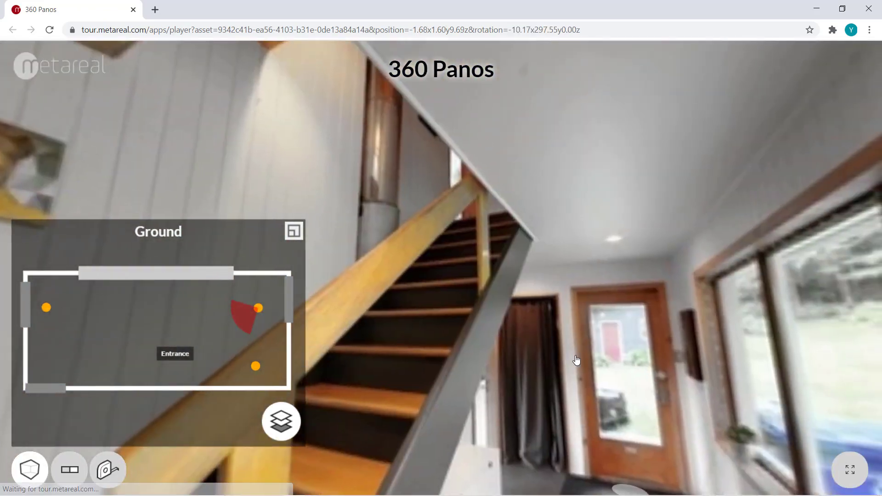
drag(577, 360, 419, 176)
drag(437, 231, 408, 242)
drag(812, 200, 506, 217)
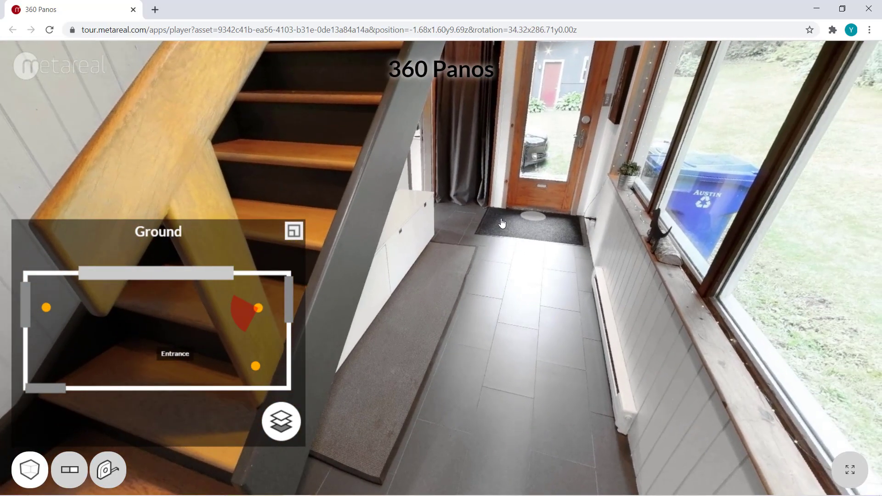
mouse_move(347, 168)
mouse_down()
mouse_move(486, 404)
mouse_move(561, 222)
mouse_up()
- Move through successive viewpoints near the stairs, window and glass door
click(529, 256)
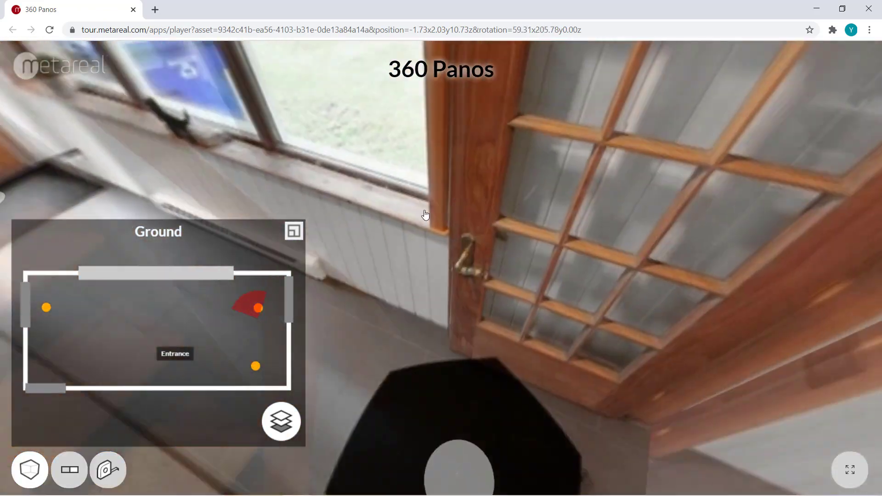
drag(425, 214, 668, 199)
click(667, 199)
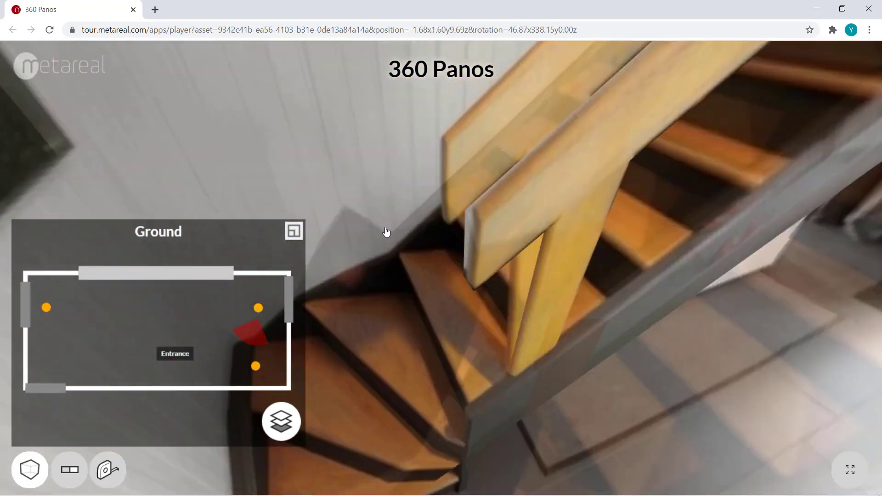
mouse_move(386, 233)
mouse_down()
mouse_move(642, 244)
mouse_move(601, 192)
mouse_move(541, 393)
mouse_up()
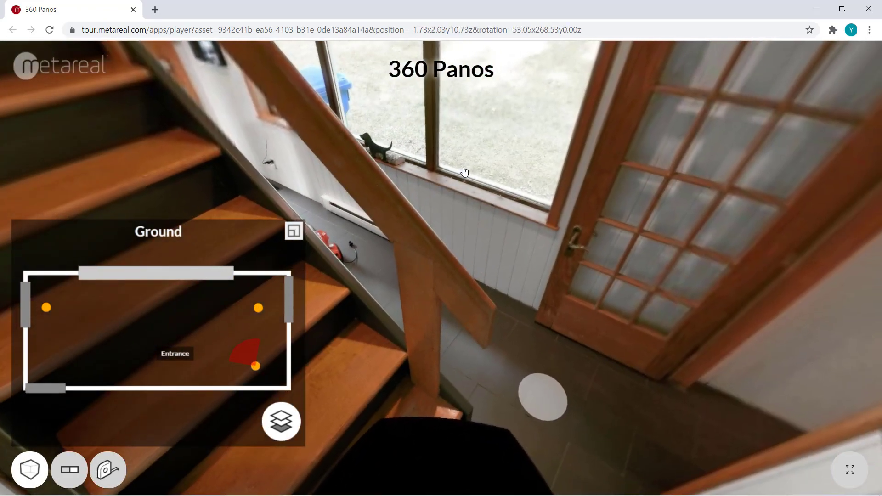
click(542, 394)
drag(285, 180, 664, 187)
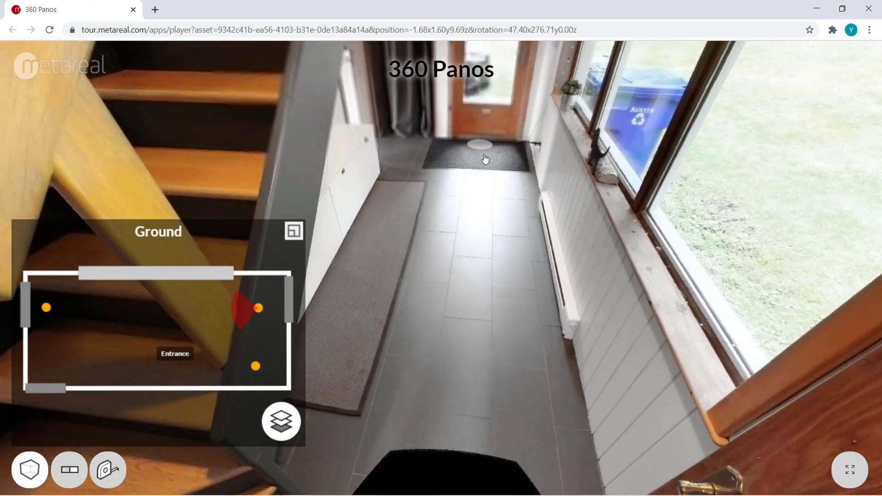